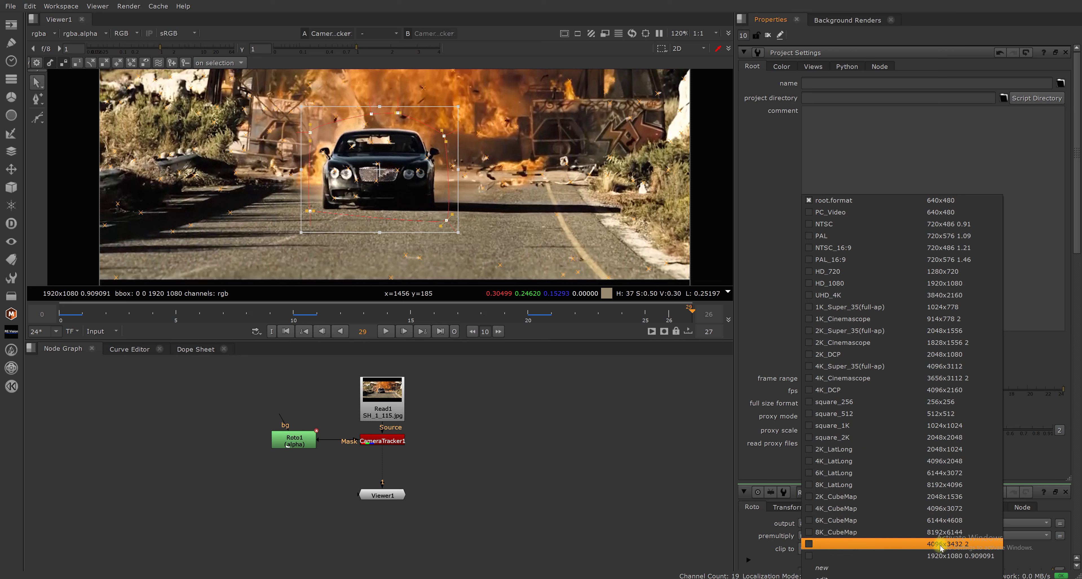
Set the project's full size format to 1920x1080 0.909091 and close all open node and settings properties.
click(931, 556)
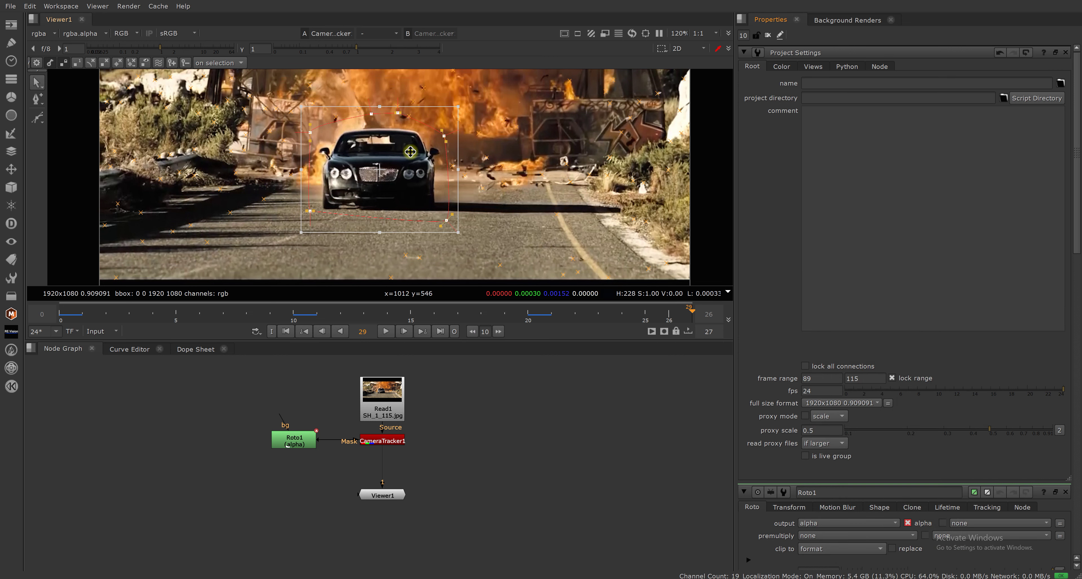
click(768, 35)
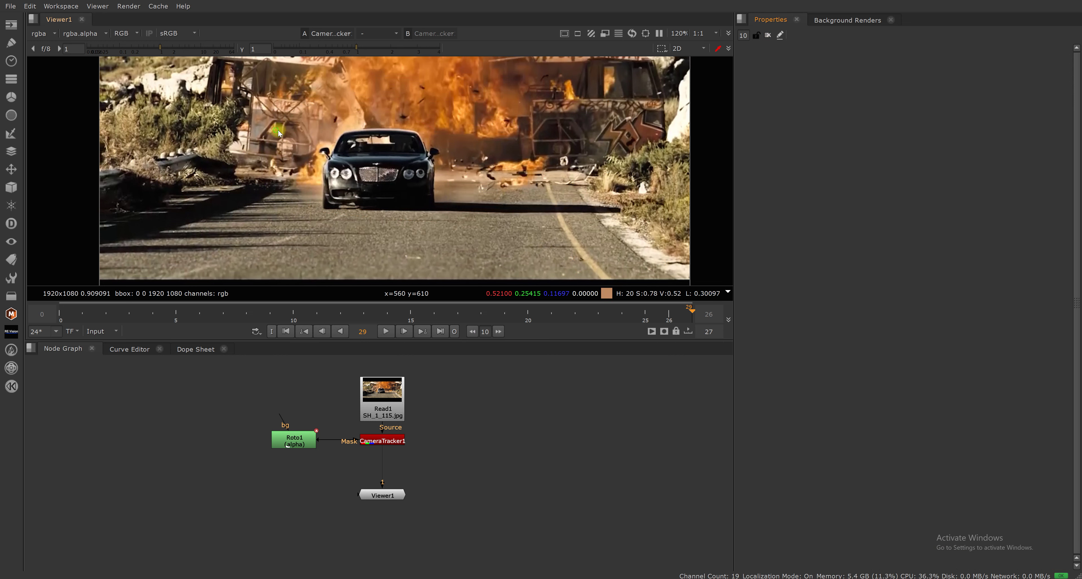
scroll(269, 130, up, 3)
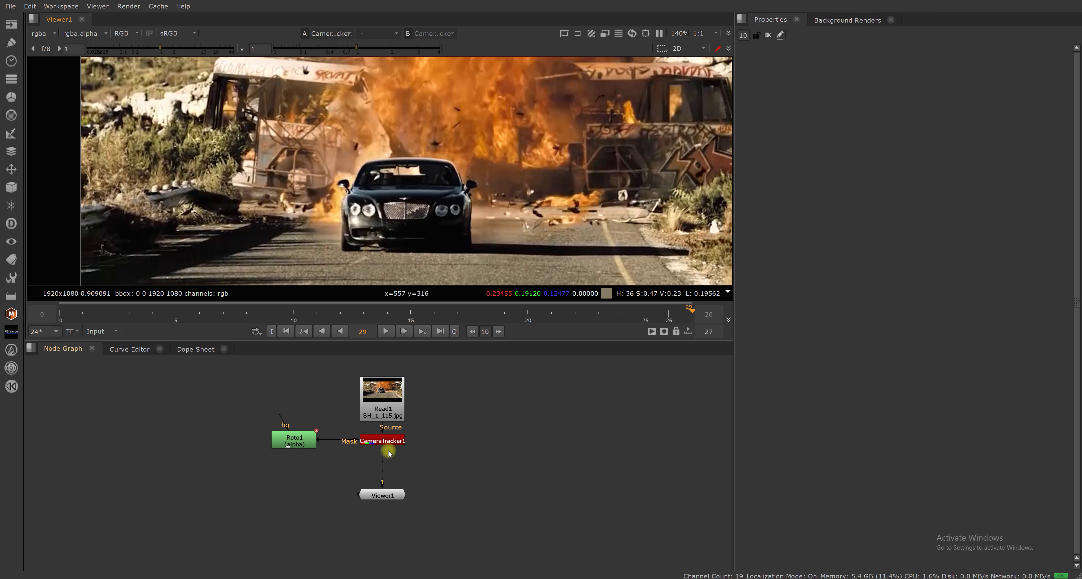
Set the CameraTracker1 node's number of features to 300.
double_click(389, 446)
click(937, 69)
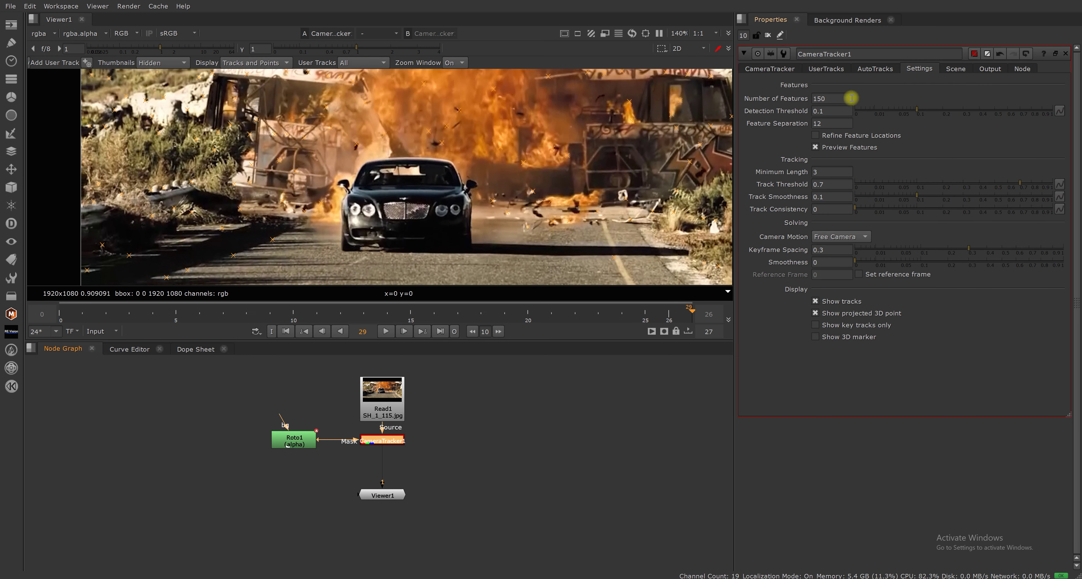
double_click(839, 98)
text(300)
key(Return)
scroll(426, 153, down, 3)
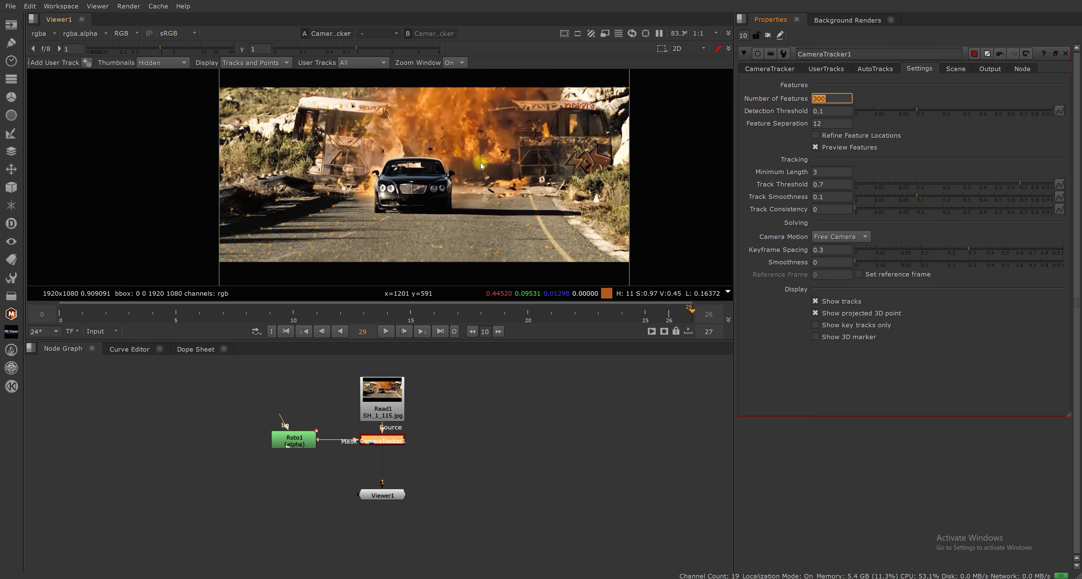
middle_drag(481, 165, 472, 175)
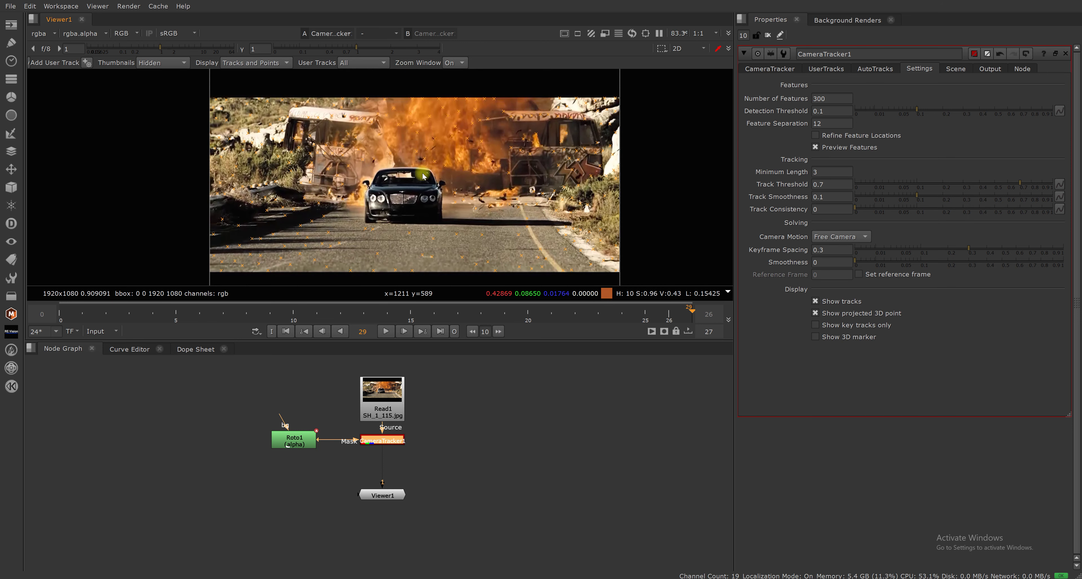
Return to frame 0, track the sequence with CameraTracker1 and solve the camera.
click(61, 311)
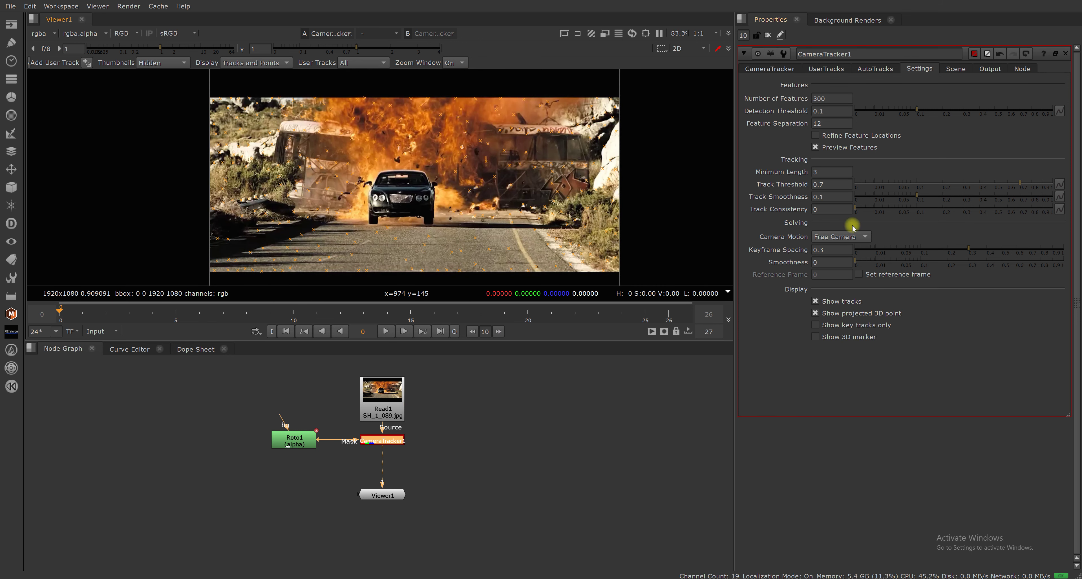
click(770, 69)
click(823, 234)
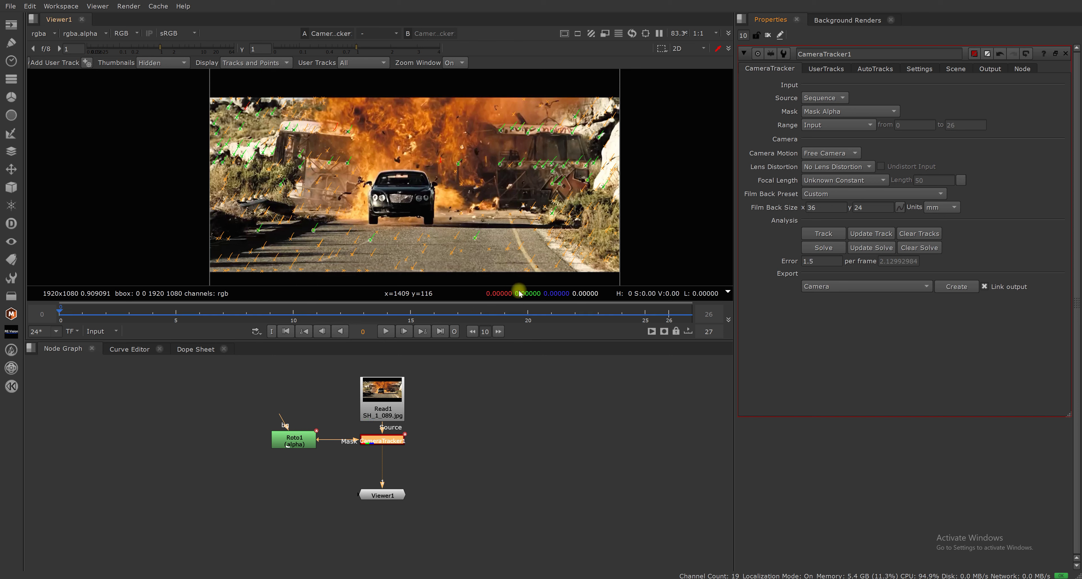
Delete the rejected and unsolved automatic tracks, confirming both deletions, and scrub the shot to check the remaining points.
click(879, 70)
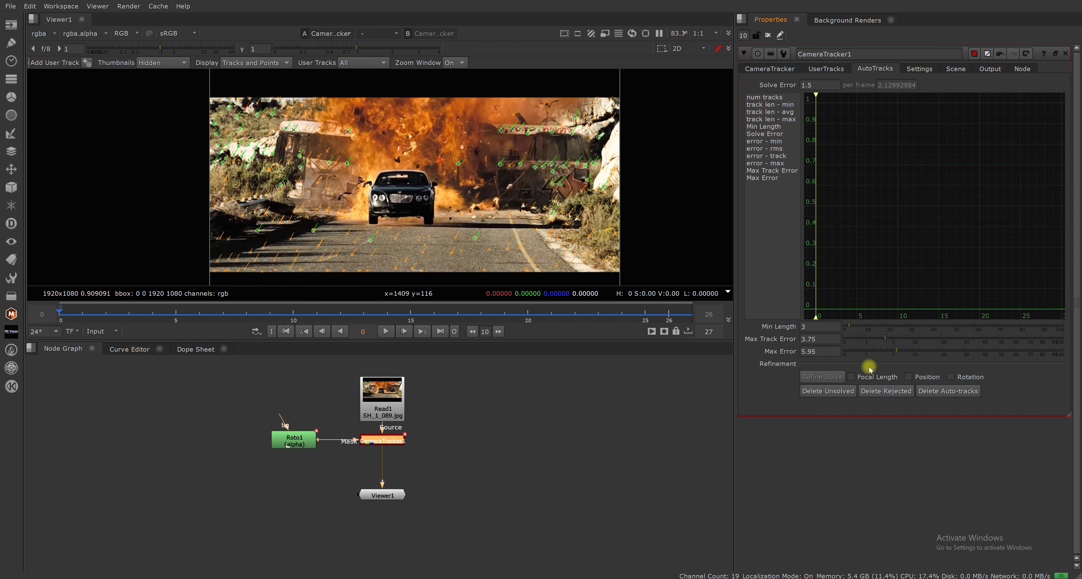
click(884, 391)
click(593, 298)
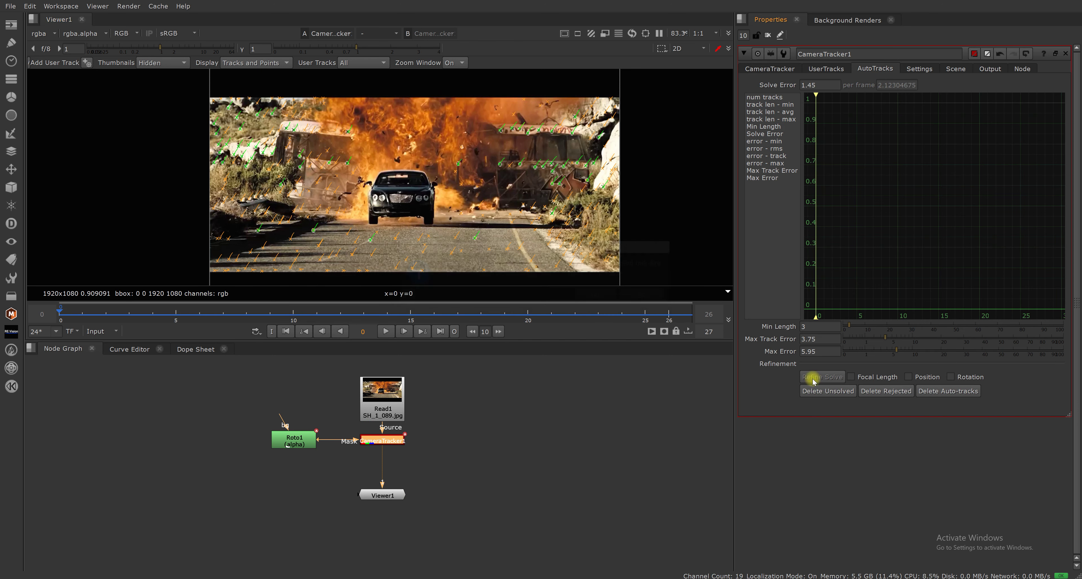
click(812, 391)
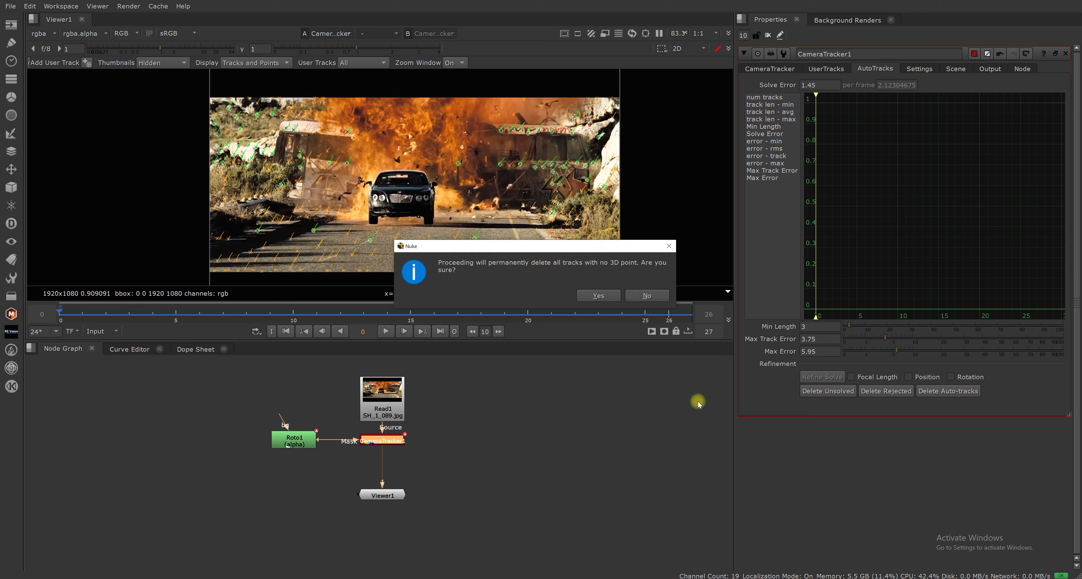
click(593, 294)
drag(319, 316, 160, 284)
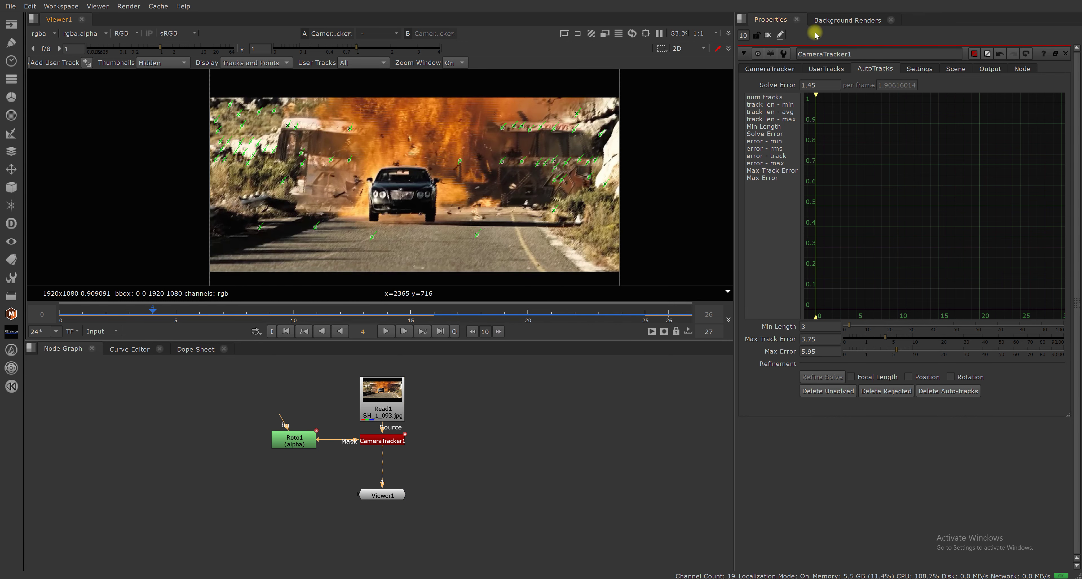
Export the solve as a linked Camera node, place it beside the node tree and move the Viewer node lower.
click(765, 69)
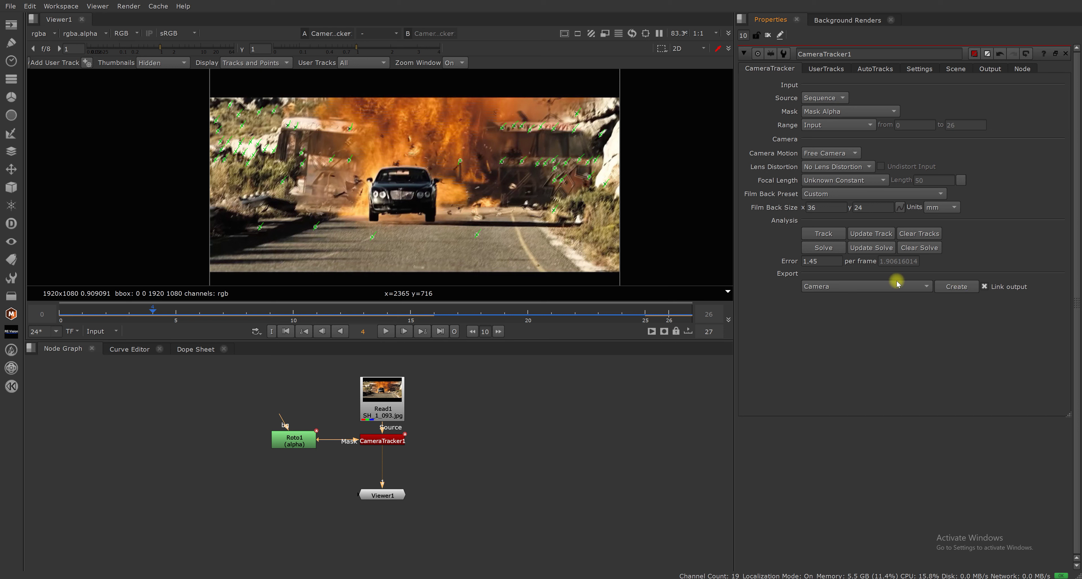
click(897, 283)
click(834, 286)
click(942, 289)
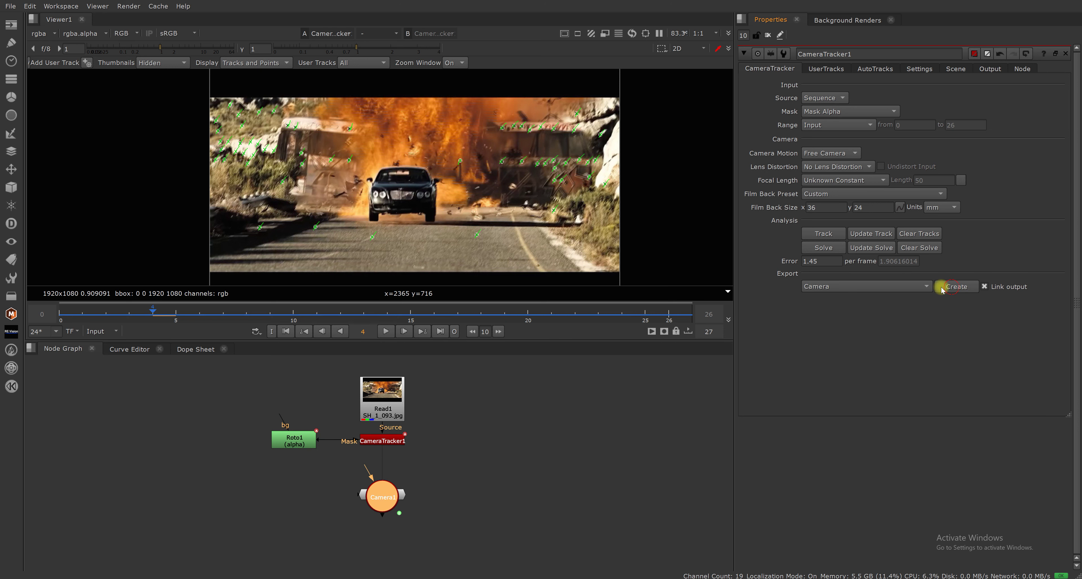
drag(376, 513, 478, 448)
drag(382, 496, 389, 566)
Add a GeoTracker node between CameraTracker1 and the viewer, with Camera1 feeding its cam input.
middle_drag(430, 515, 425, 464)
click(479, 401)
click(10, 391)
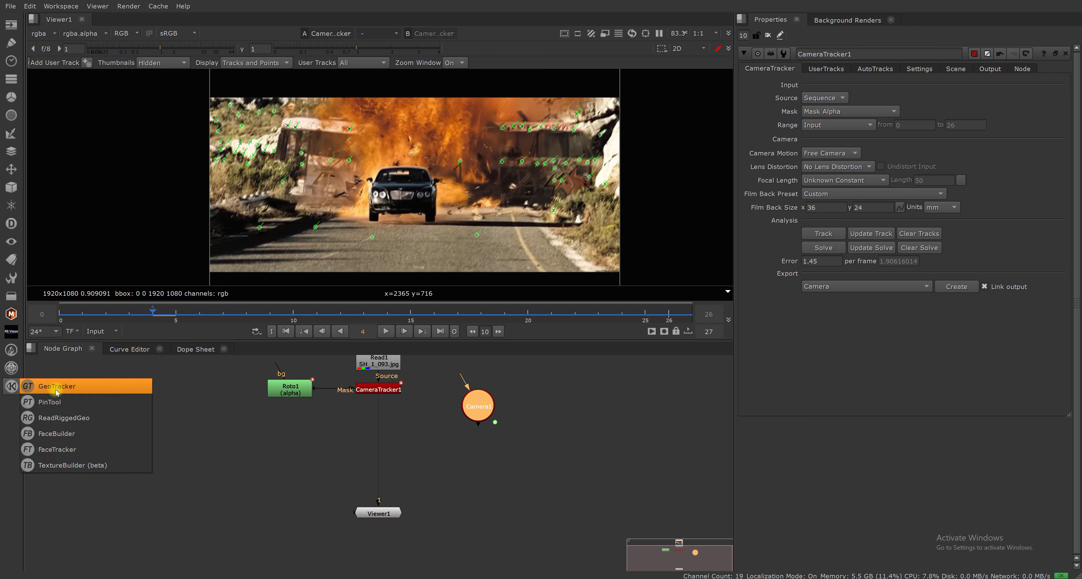
click(54, 387)
drag(513, 405, 486, 438)
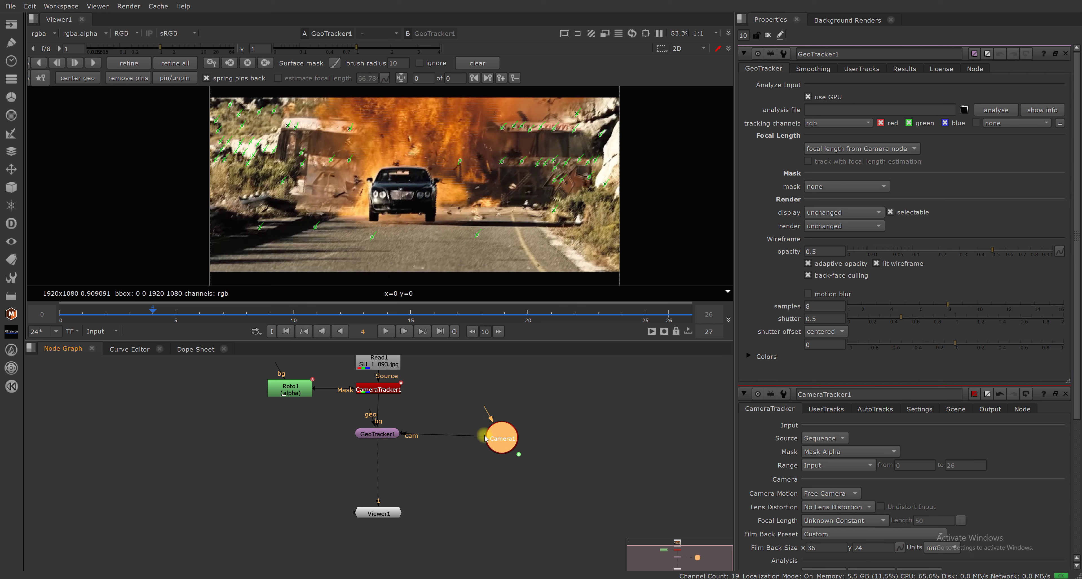
Add a ReadGeo node beside the GeoTracker and connect it to the GeoTracker's geo input.
click(319, 440)
key(Tab)
text(read)
click(248, 461)
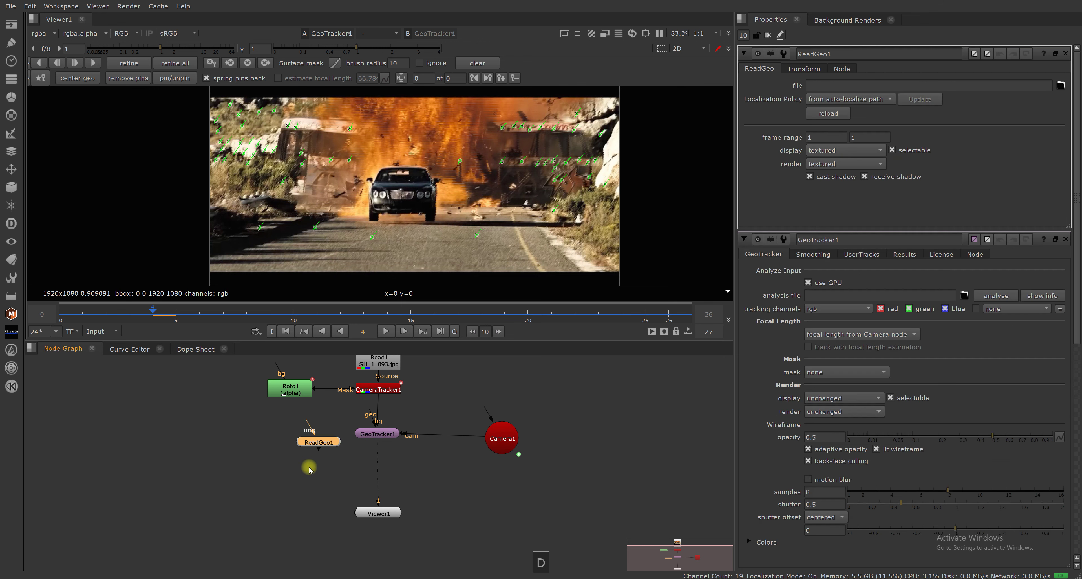
drag(326, 444, 302, 442)
drag(371, 409, 296, 440)
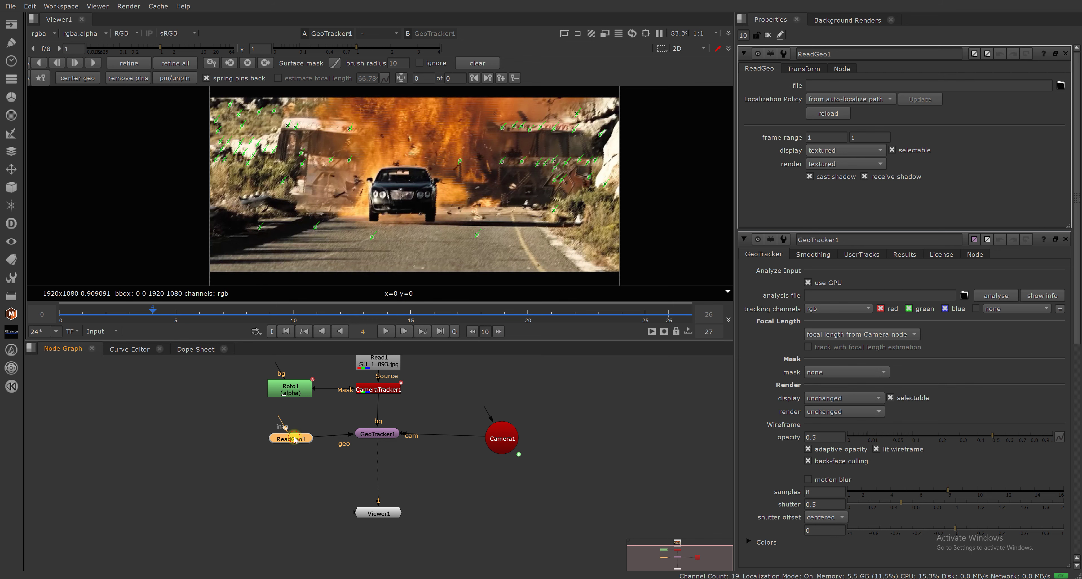
Load Bentley Mulsanne Grand Limousine Mulliner.obj into the ReadGeo node and center the geometry in the GeoTracker view.
click(1060, 86)
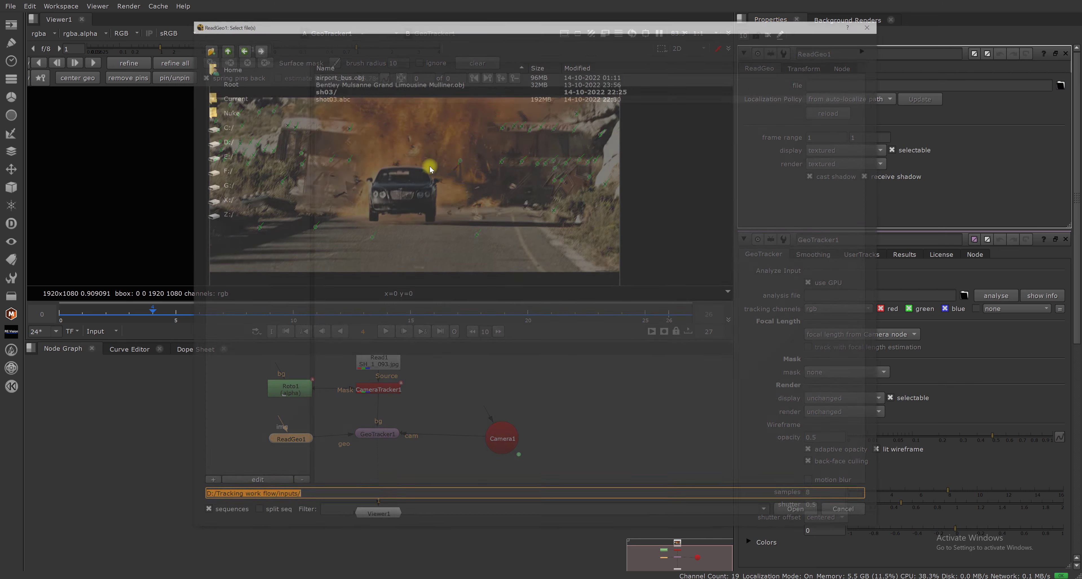
double_click(329, 82)
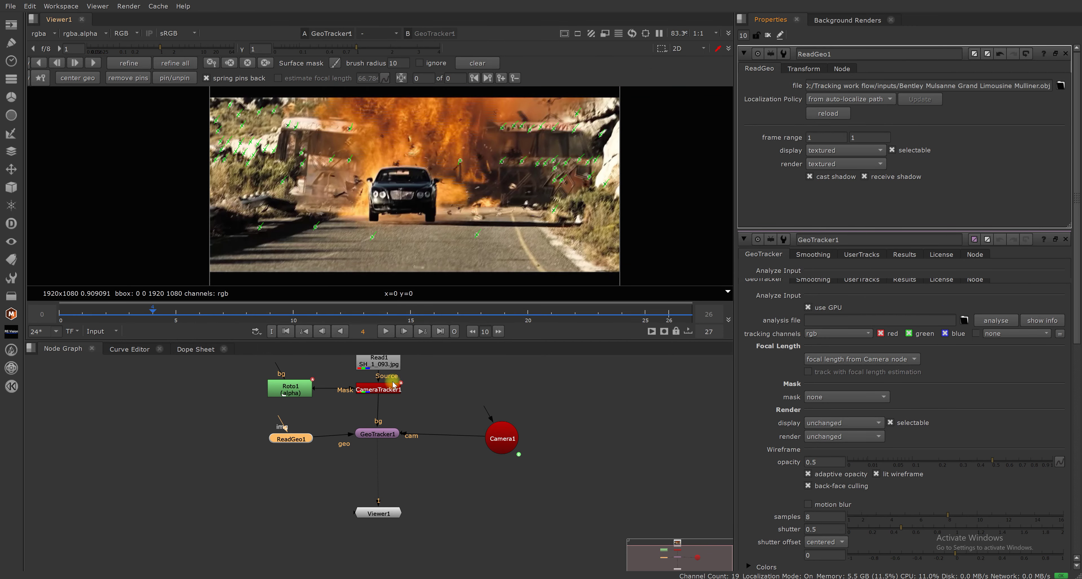
click(83, 83)
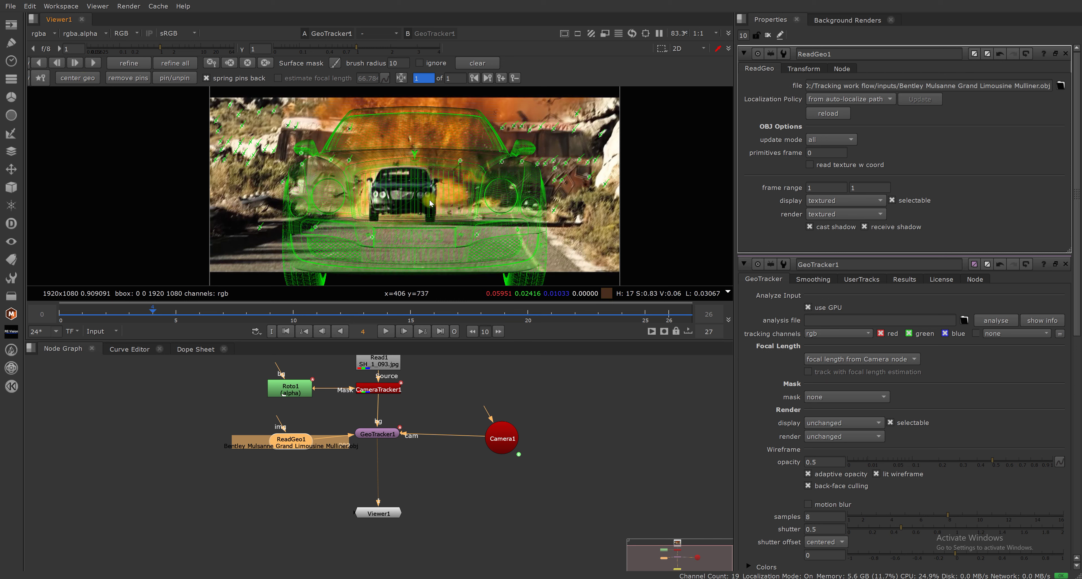
Pin the car model over the filmed car at frame 4 and try to track it forward to the end.
drag(303, 210, 376, 198)
drag(603, 196, 430, 198)
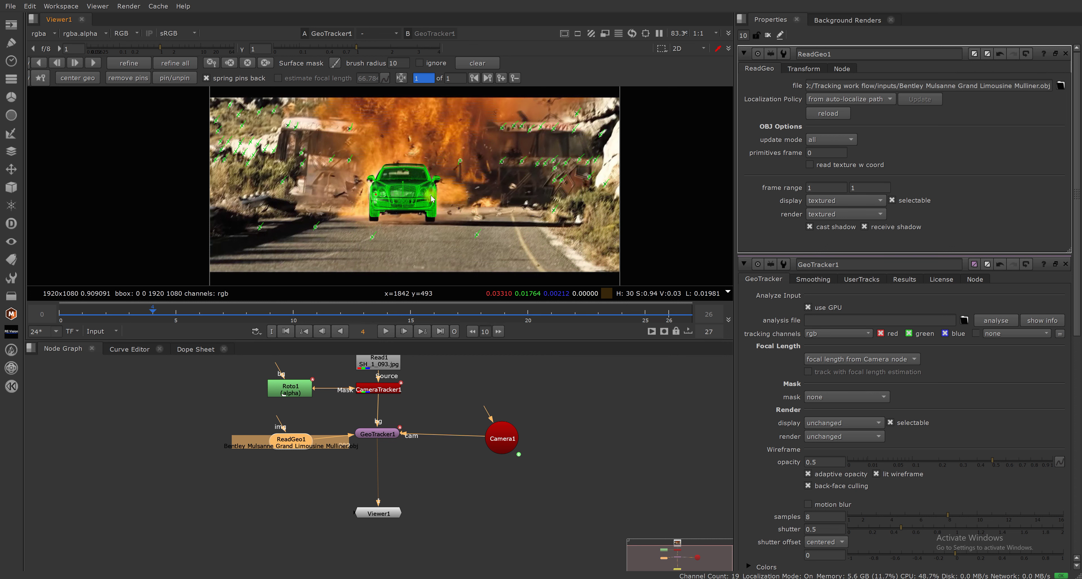
drag(376, 197, 402, 170)
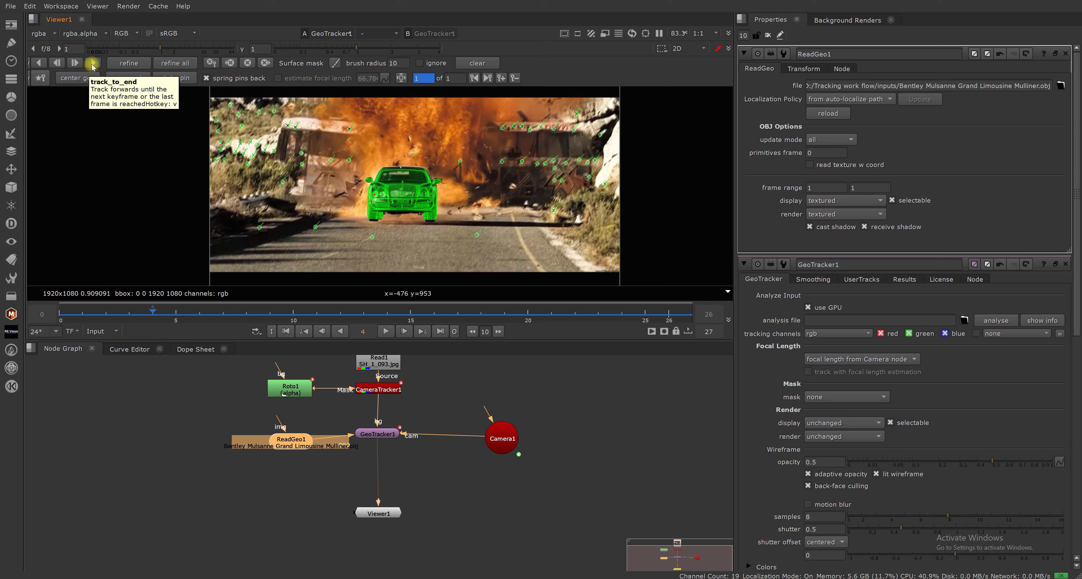
click(92, 63)
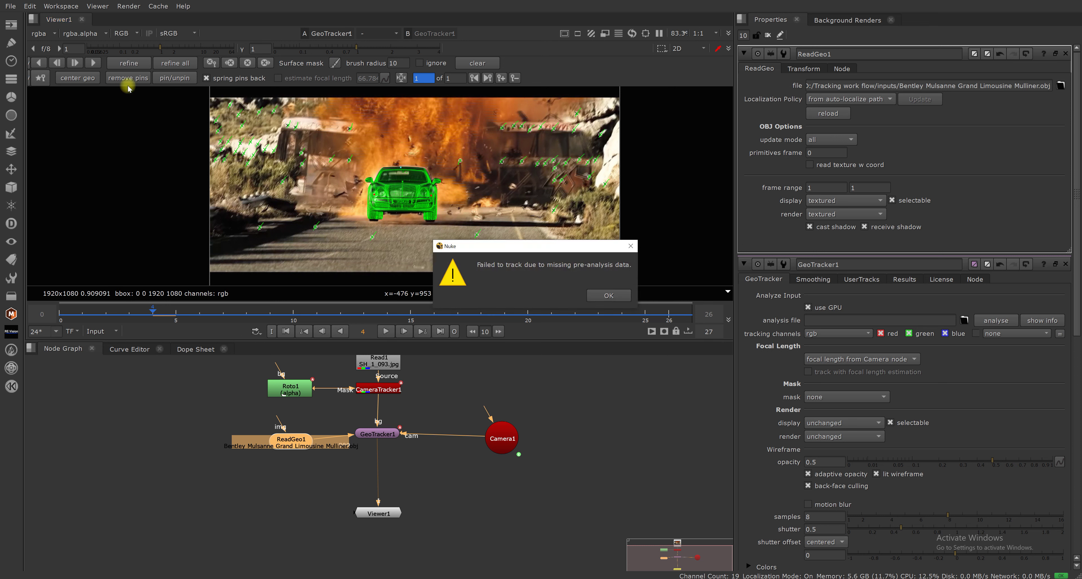
click(608, 295)
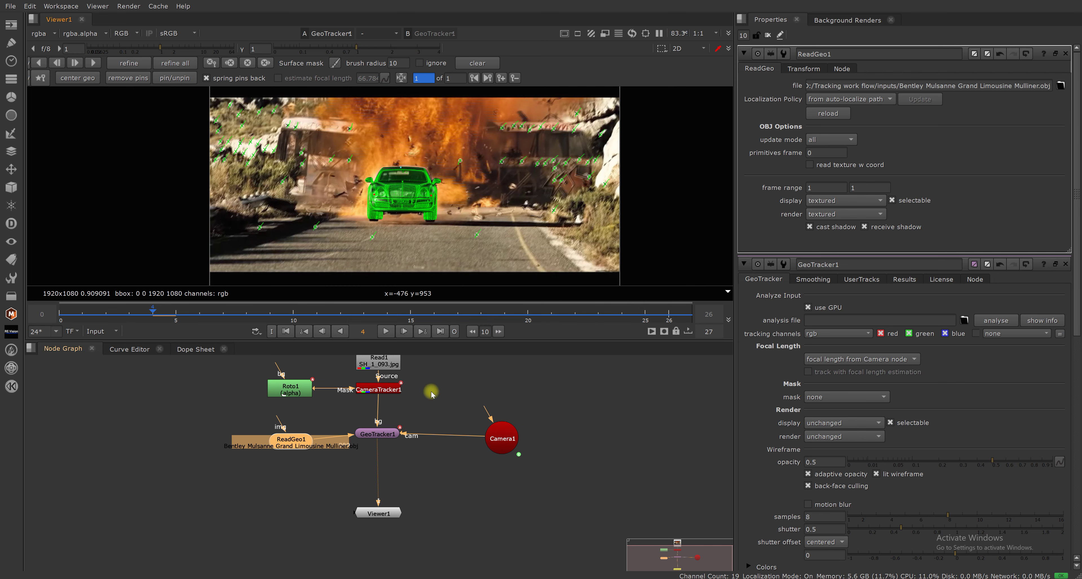
Assign c.precalc as the GeoTracker's analysis file and request the analysis, declining to rewrite the existing file.
middle_drag(431, 391, 413, 419)
double_click(392, 391)
double_click(376, 476)
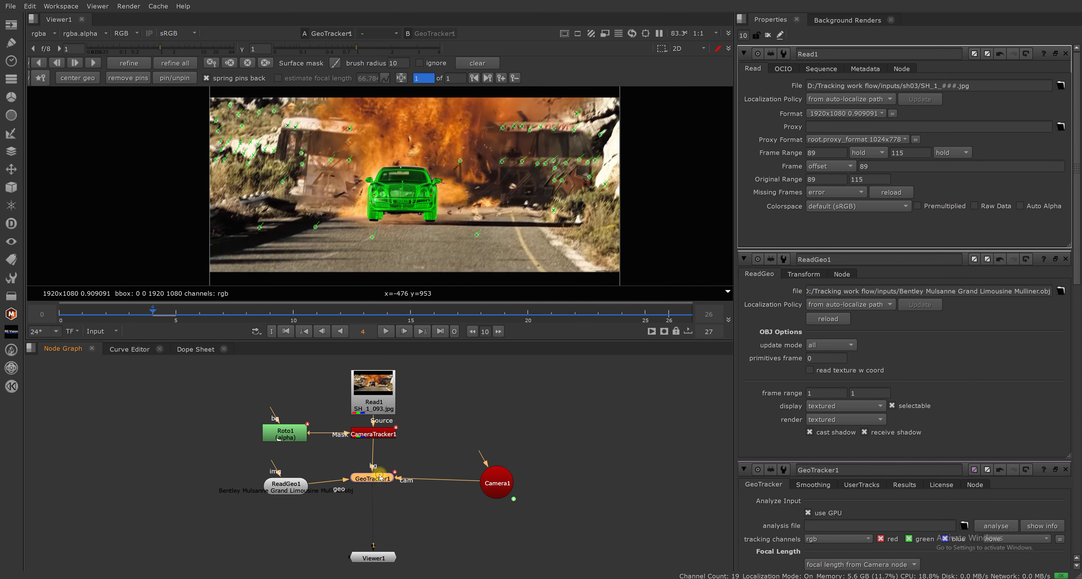
click(962, 110)
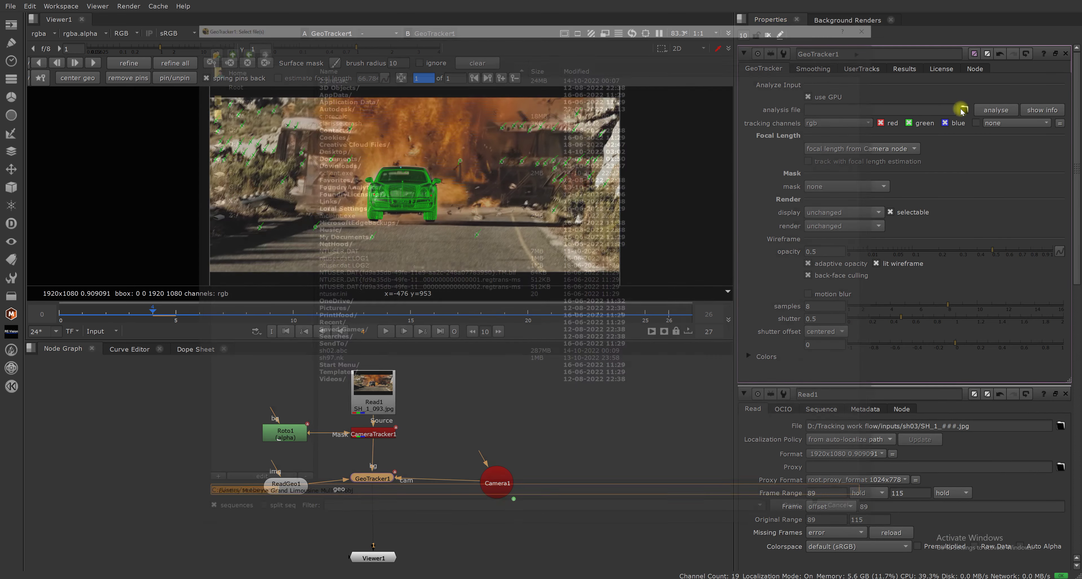
click(323, 111)
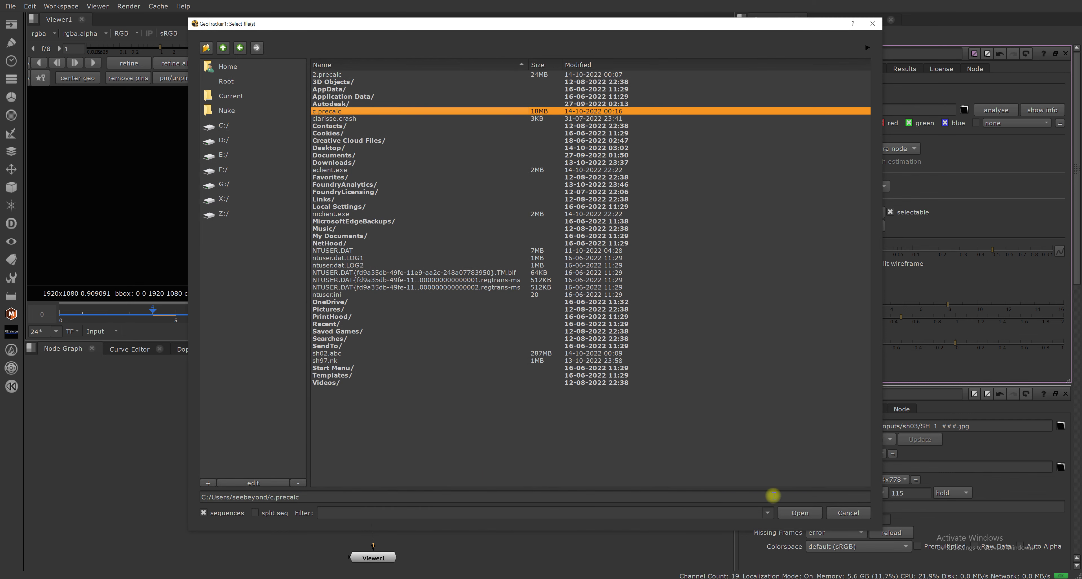
click(794, 514)
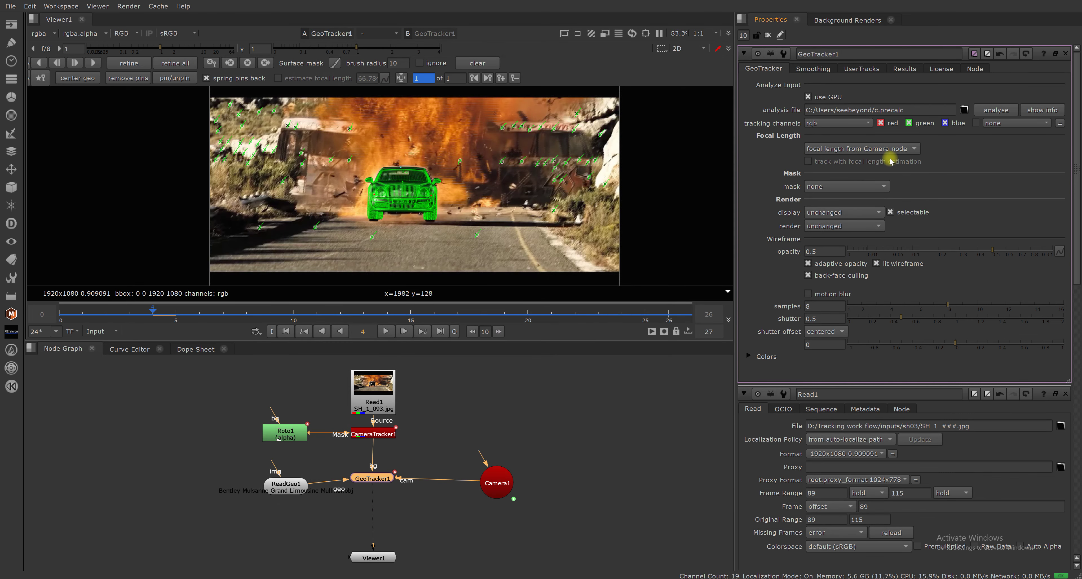
click(983, 107)
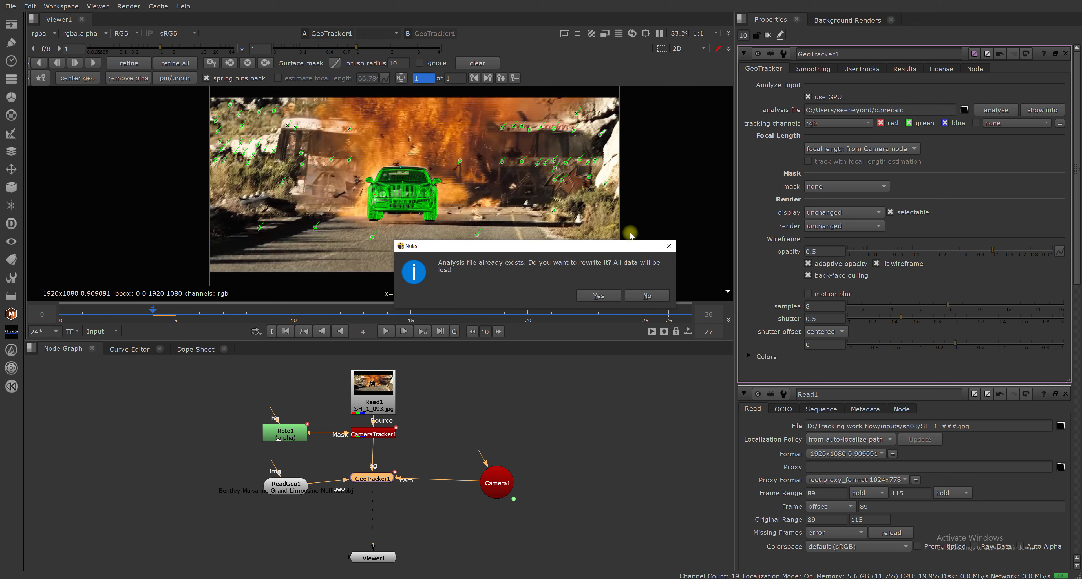
click(647, 295)
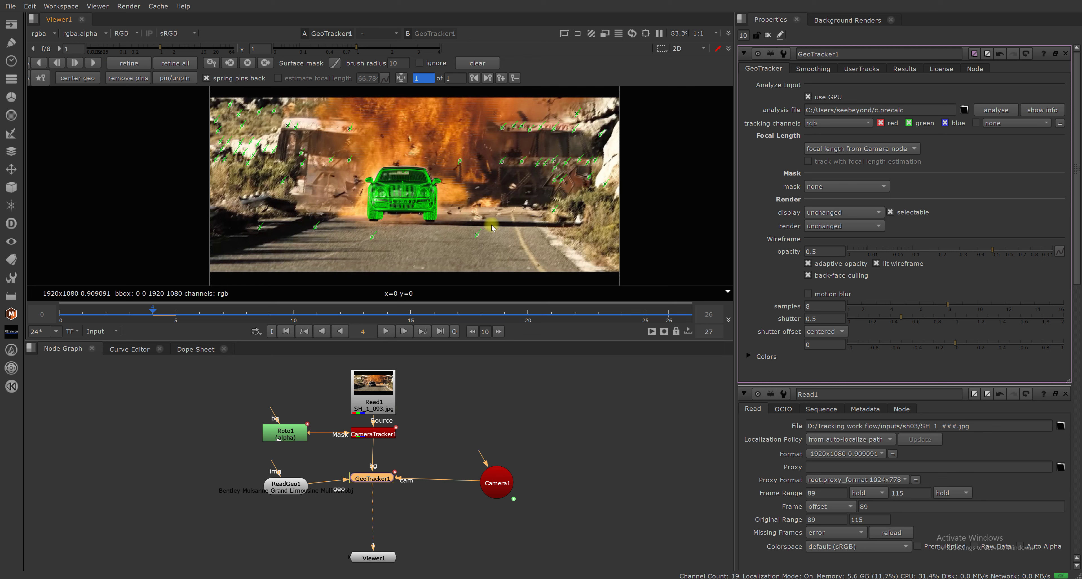
Track the car model forward to frame 26 and realign its wheels and roof with the filmed car there.
key(Right)
key(shift+alt+Right)
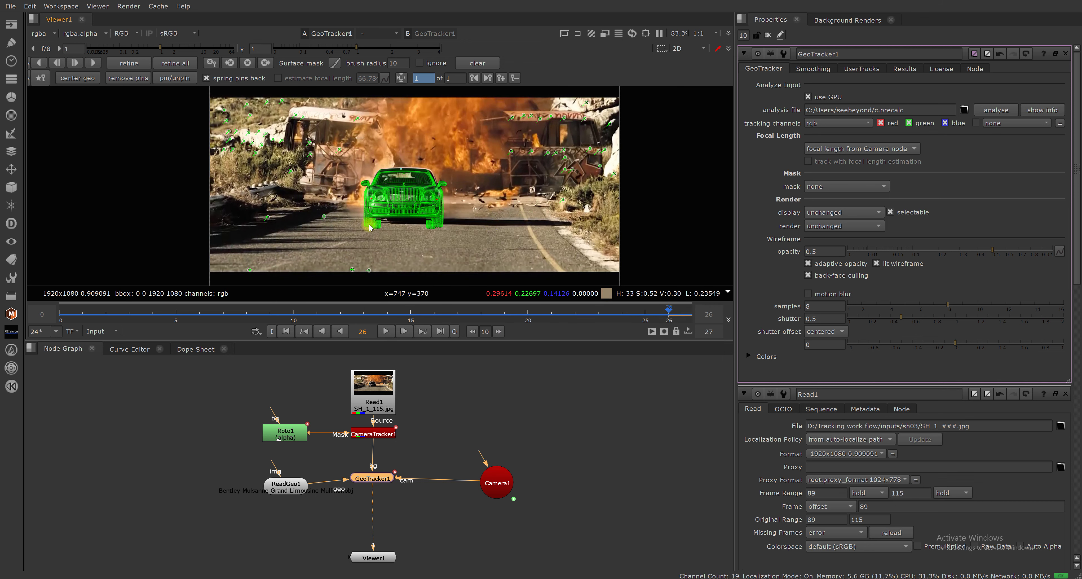
drag(371, 227, 371, 222)
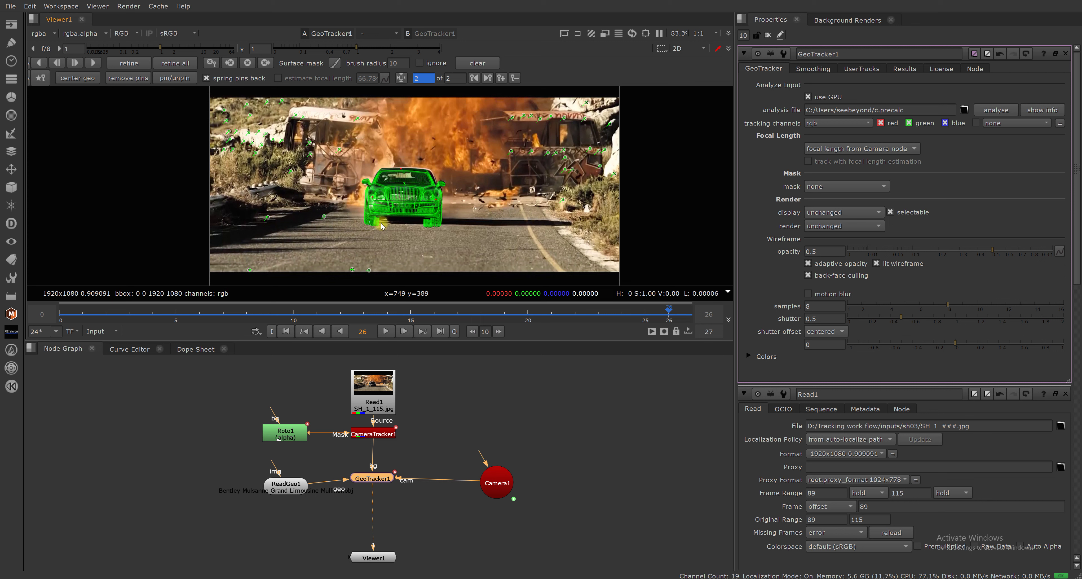
drag(436, 225, 429, 217)
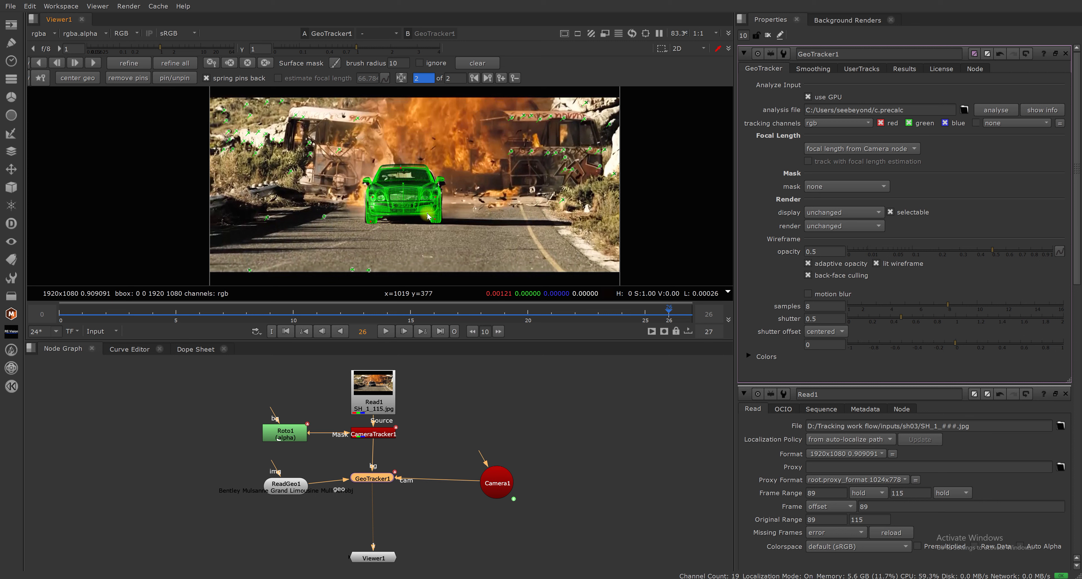
click(402, 163)
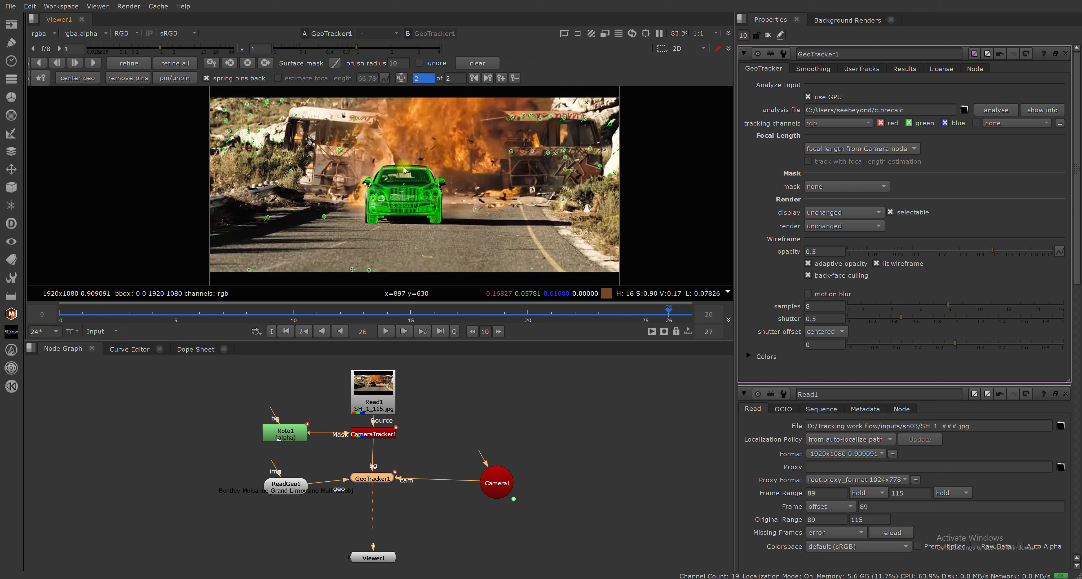
Refine the car model's track from the frame 26 keyframe and review the alignment back through the shot.
click(126, 63)
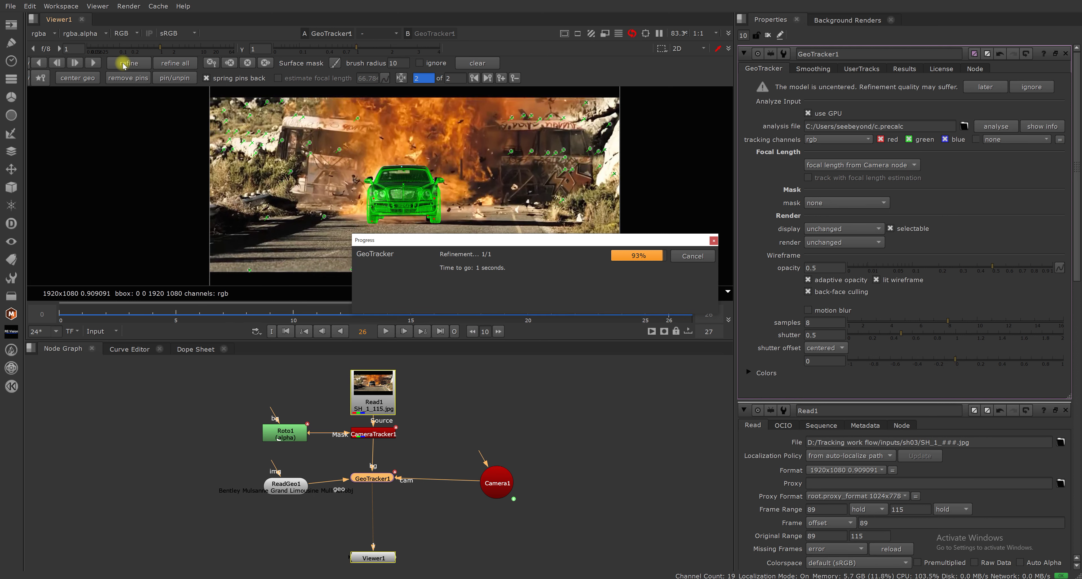
click(247, 314)
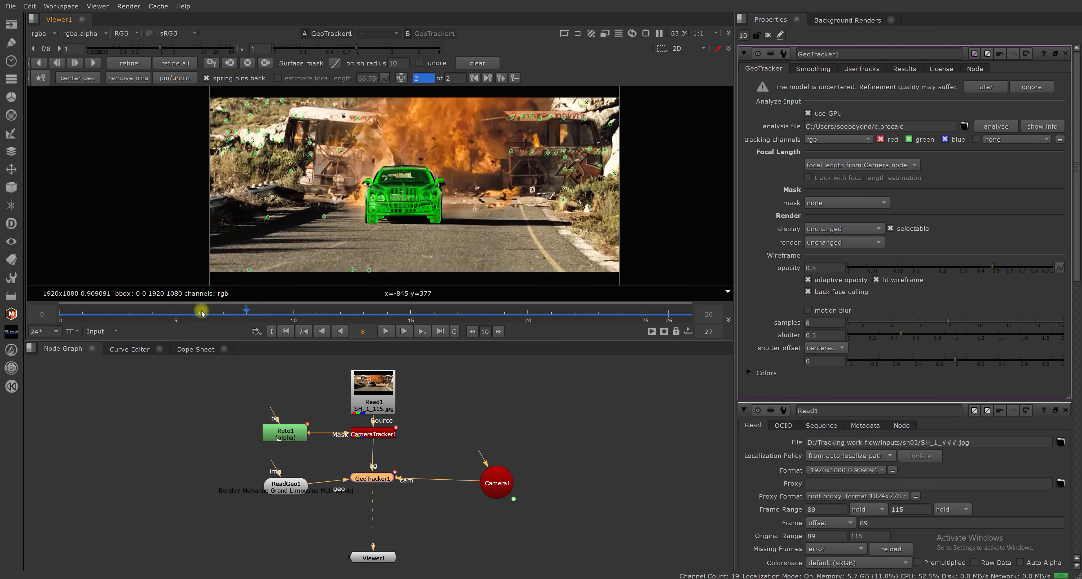
drag(183, 312, 56, 322)
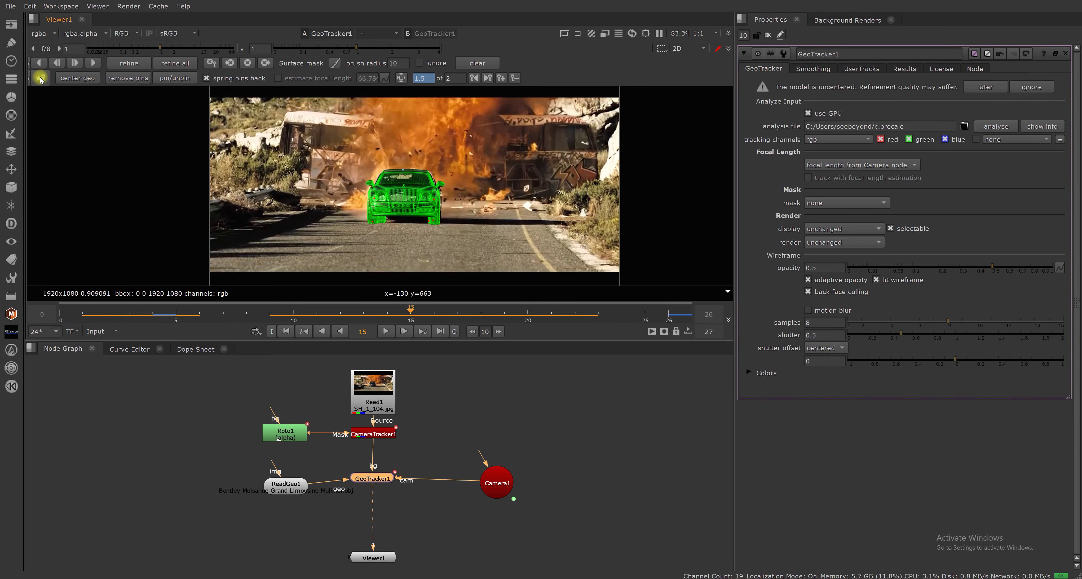
click(118, 63)
Clear the existing tracking data and track the car model forward again to frame 26.
click(254, 64)
click(265, 64)
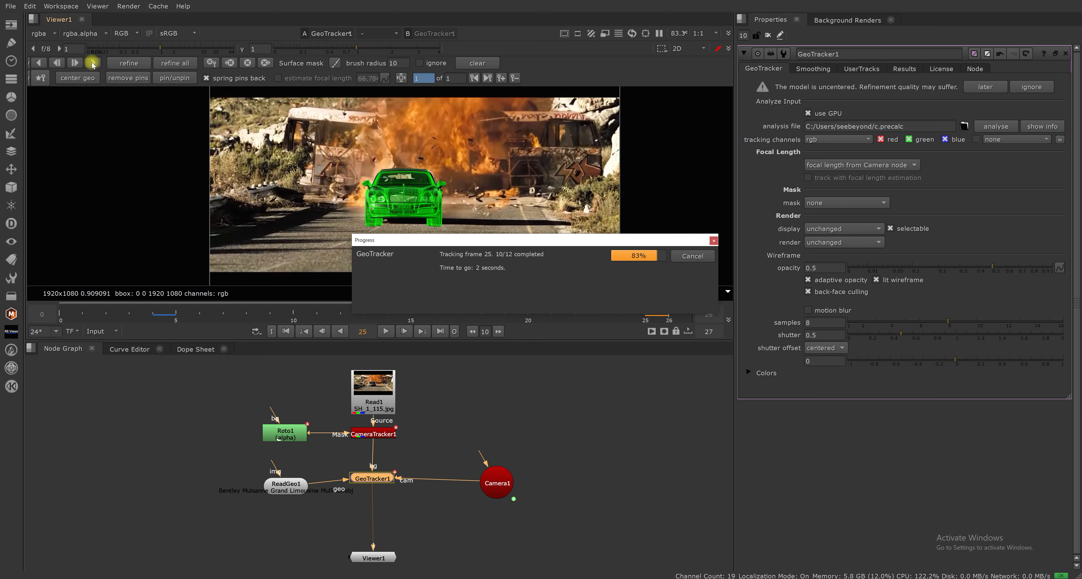
mouse_move(659, 313)
mouse_down()
mouse_move(121, 294)
mouse_move(641, 313)
mouse_move(83, 314)
mouse_move(672, 314)
mouse_up()
Add a WriteGeo node and insert it between GeoTracker1 and Viewer1.
click(533, 389)
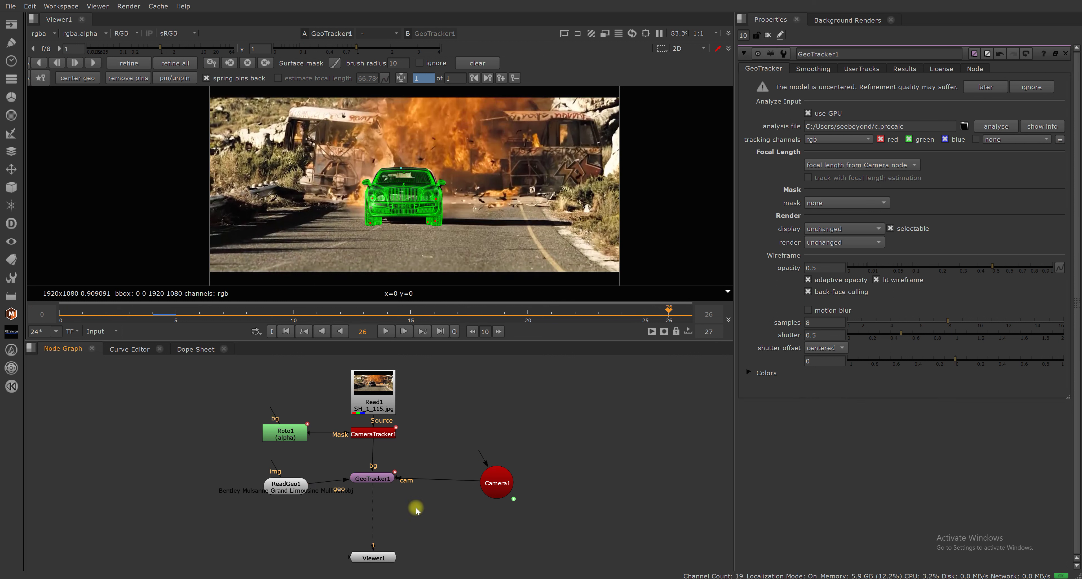
key(Tab)
text(wri)
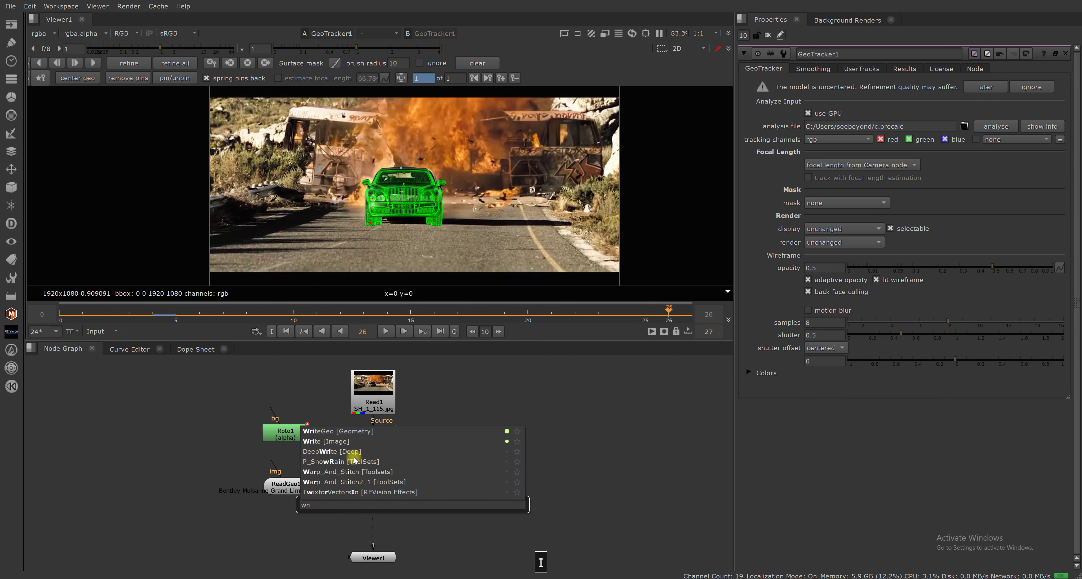
click(345, 430)
drag(424, 512, 380, 521)
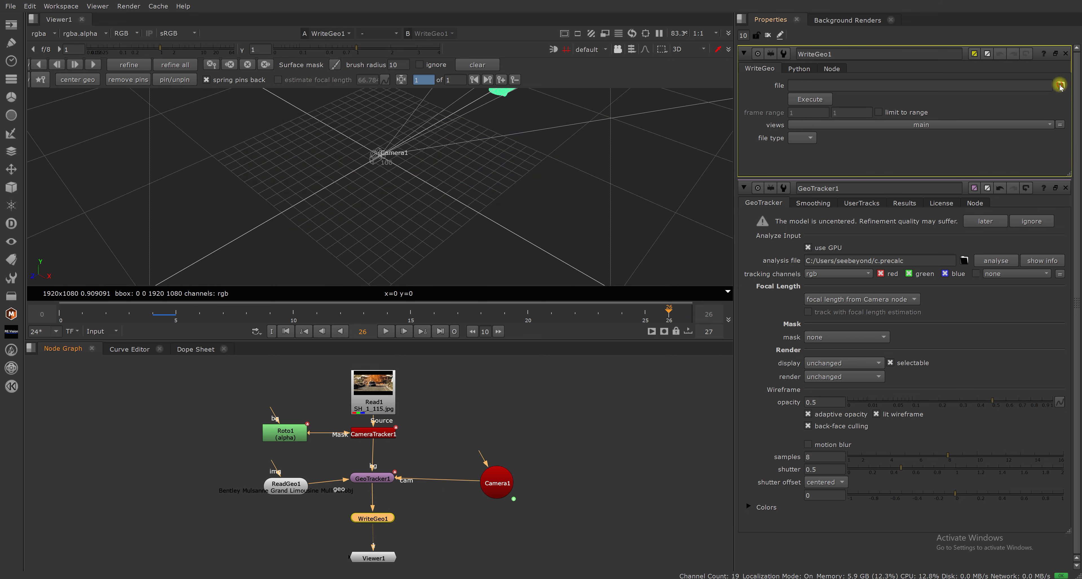
Set the WriteGeo output file to shot03.abc in D:/Tracking work flow/inputs.
click(1060, 85)
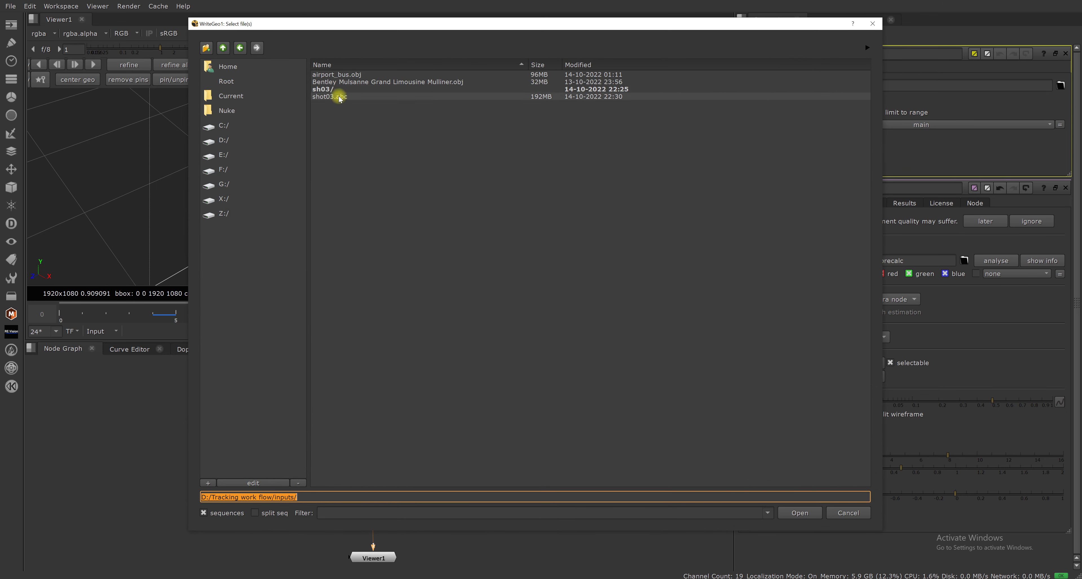
click(338, 96)
drag(320, 497, 332, 497)
click(355, 496)
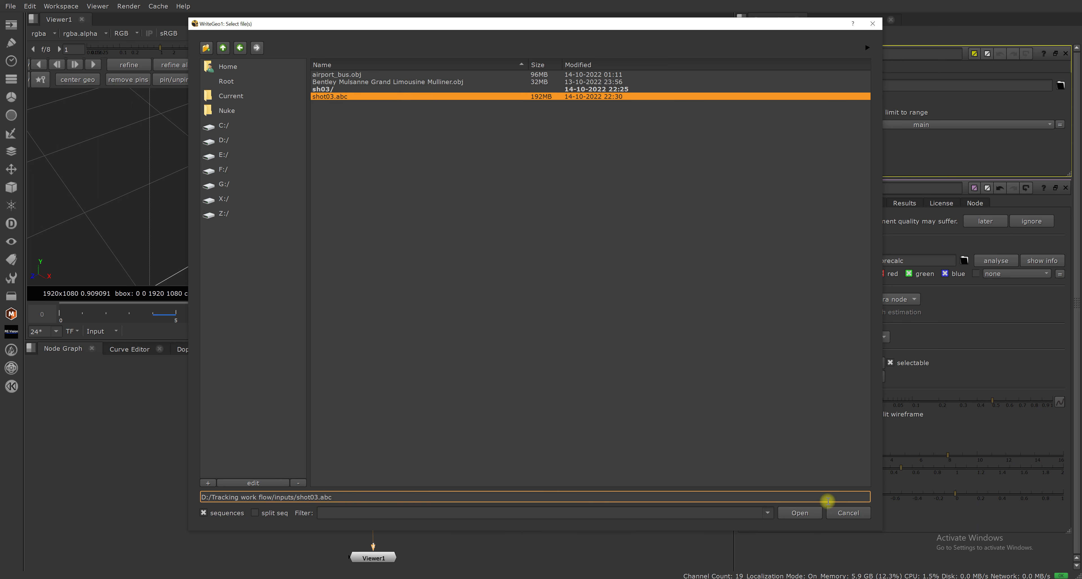
key(BackSpace)
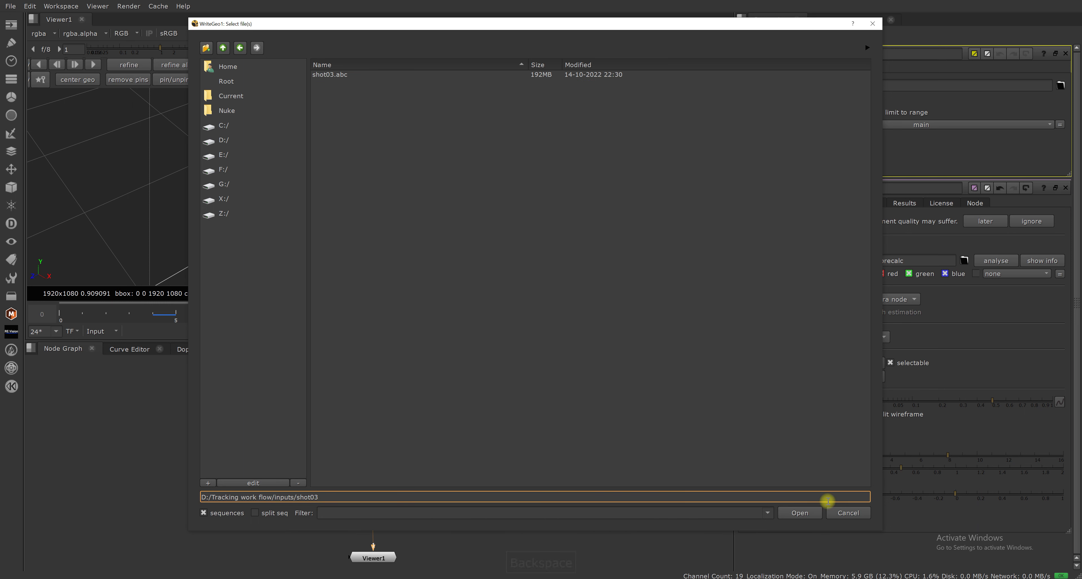
text(.abc)
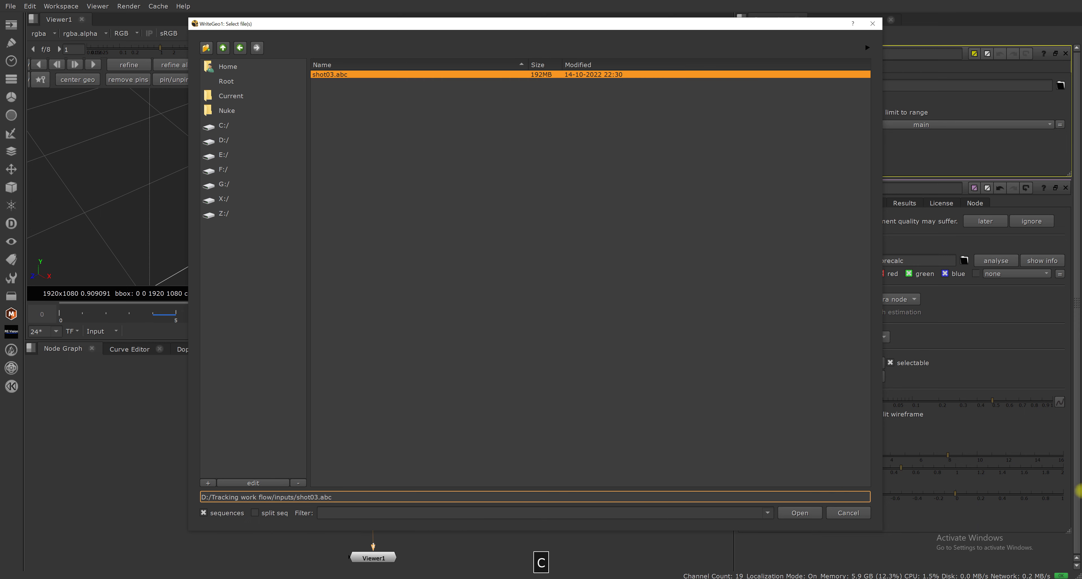
click(799, 512)
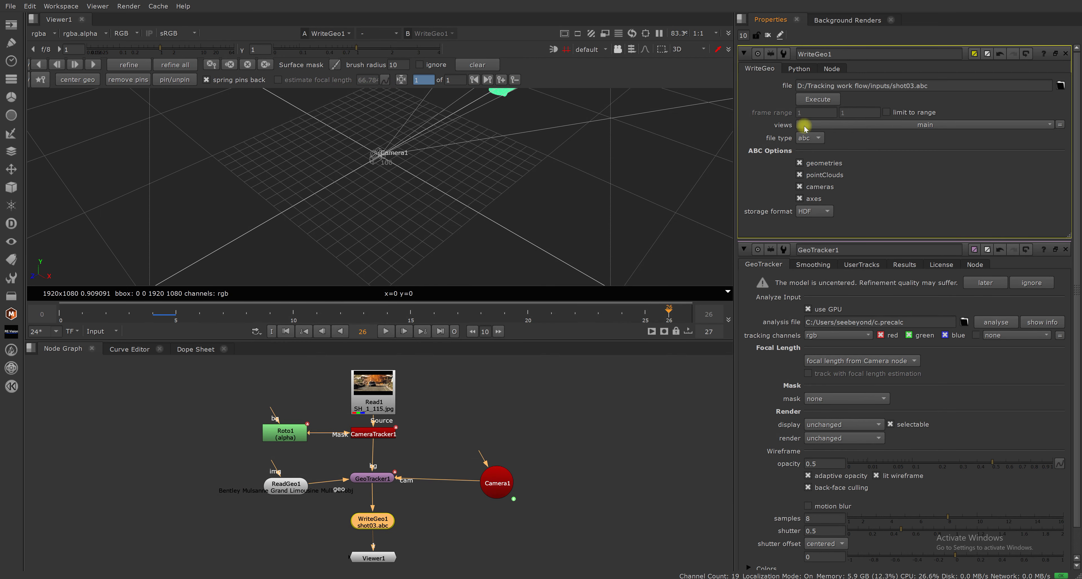
Try to export the tracked geometry and camera from WriteGeo1 over frames 0-26.
click(816, 100)
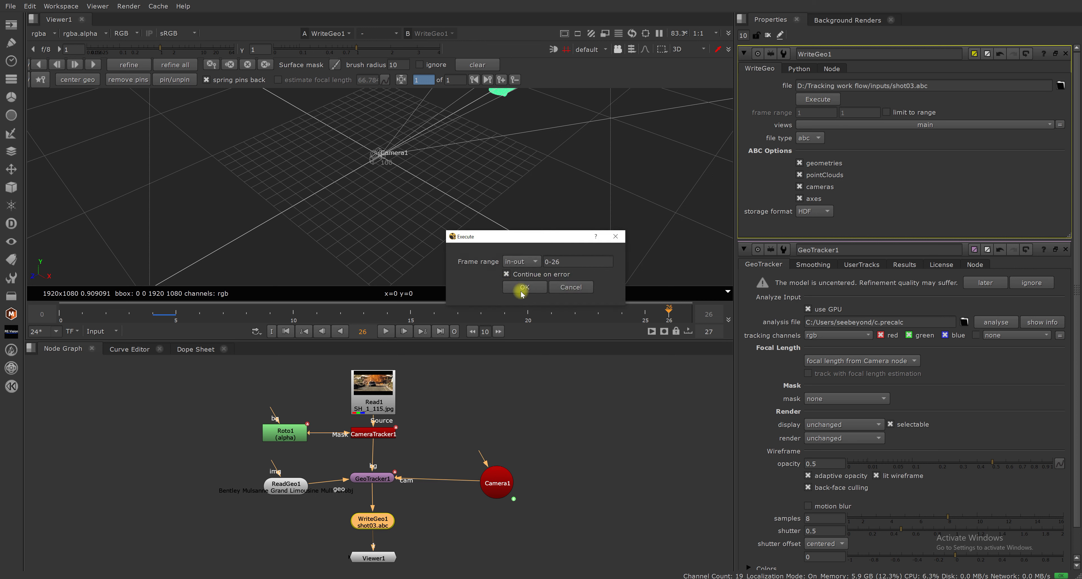
click(525, 266)
mouse_move(547, 309)
click(611, 309)
click(532, 289)
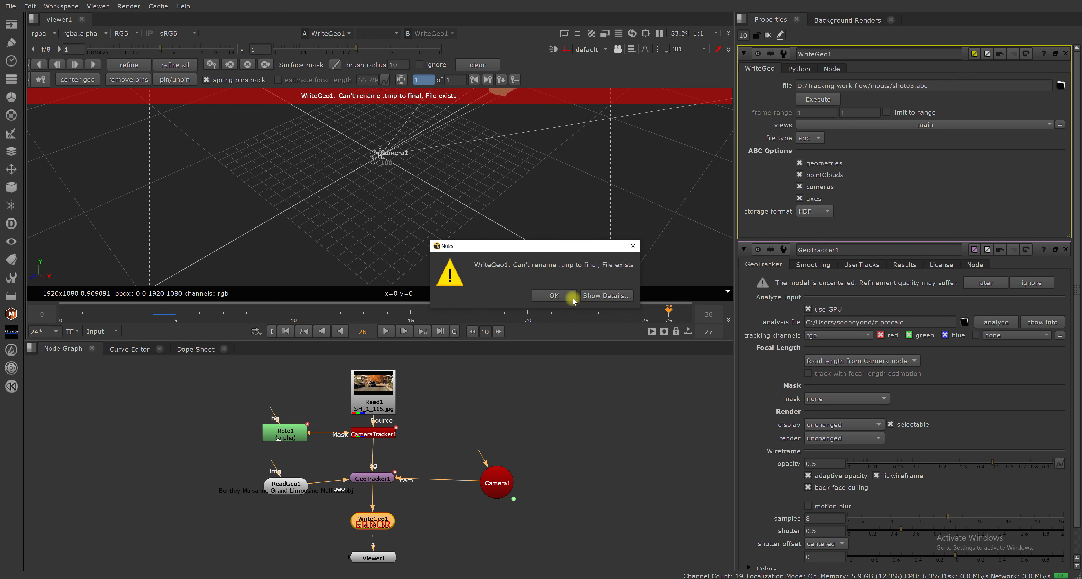
click(567, 296)
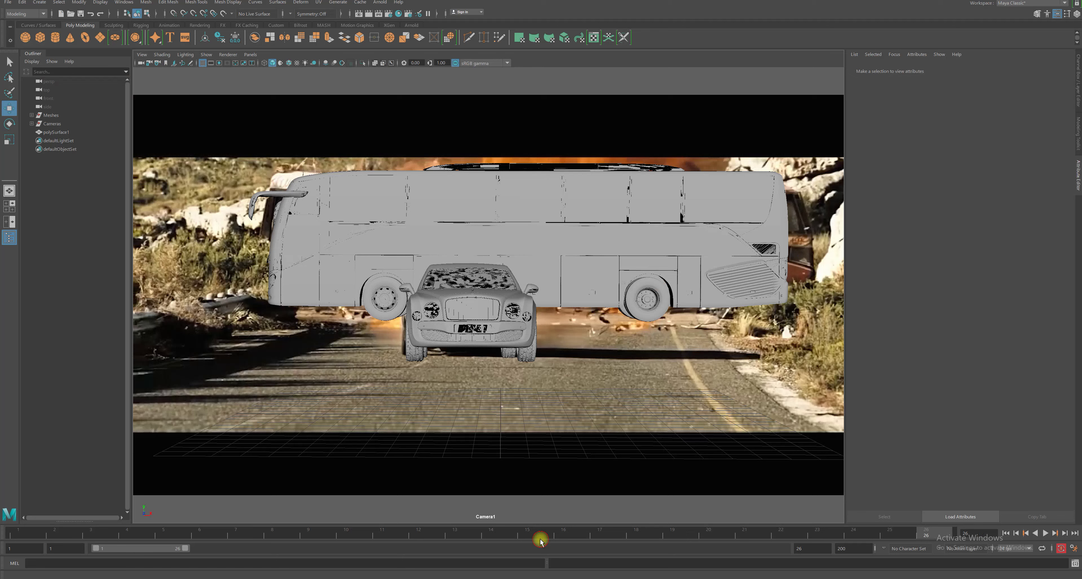
Switch to Maya and start a new empty scene in place of the open one.
click(482, 539)
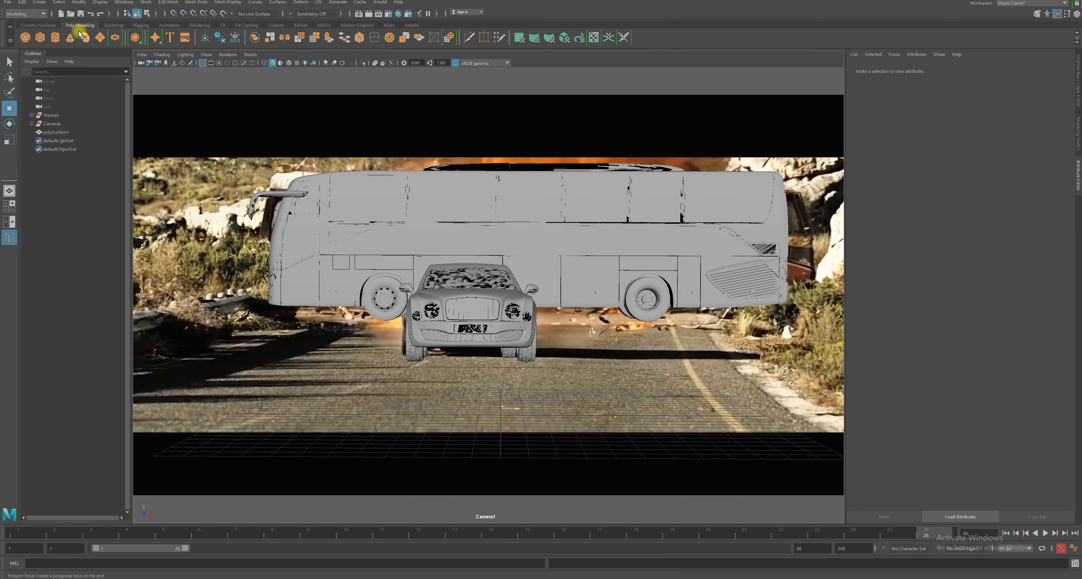
click(61, 14)
click(534, 291)
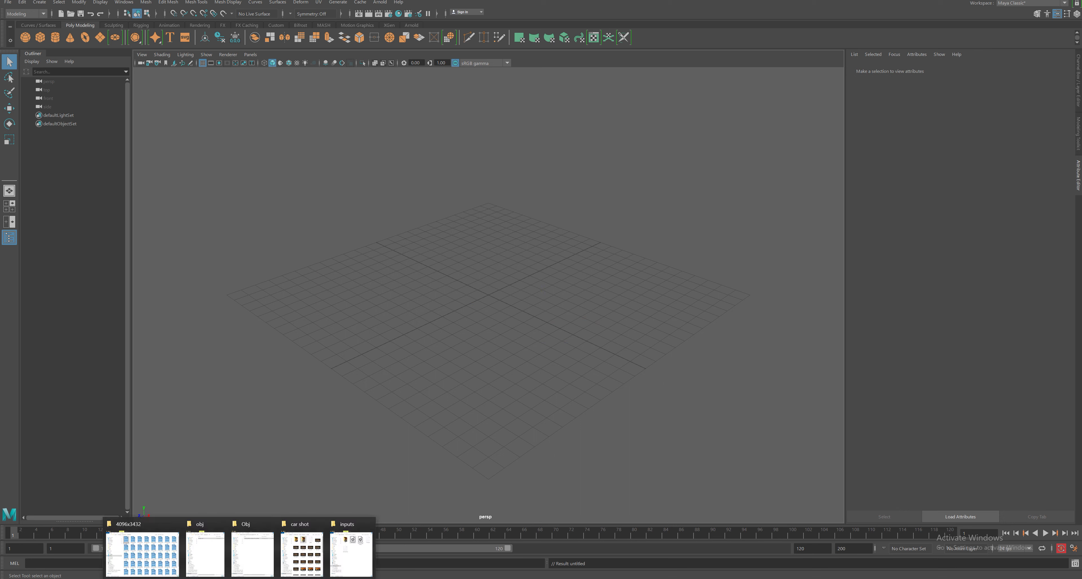
Import shot03.abc from the inputs folder into the scene and look through Camera1.
click(363, 556)
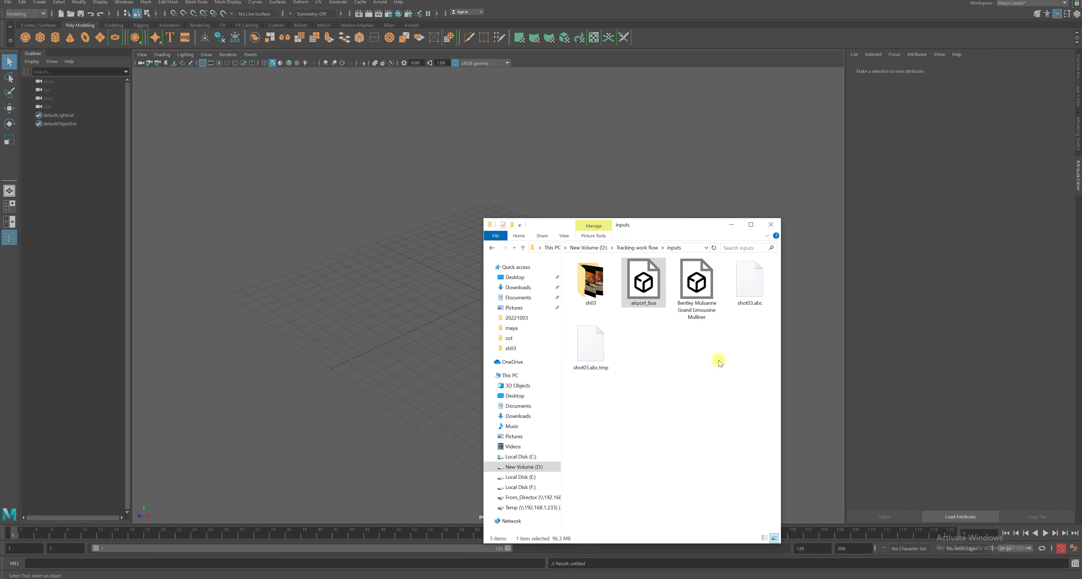
drag(745, 290, 439, 305)
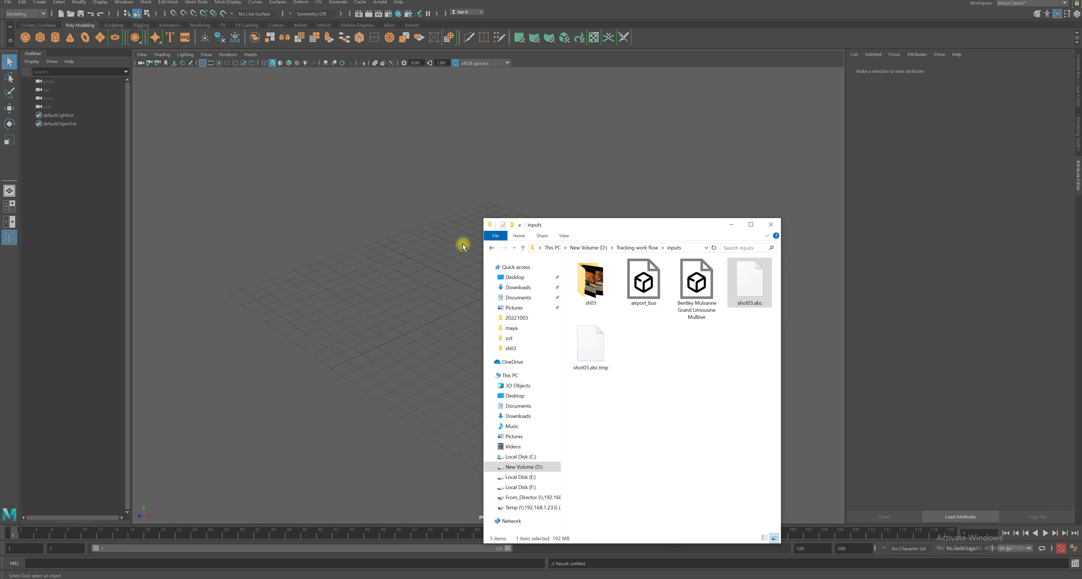
click(256, 55)
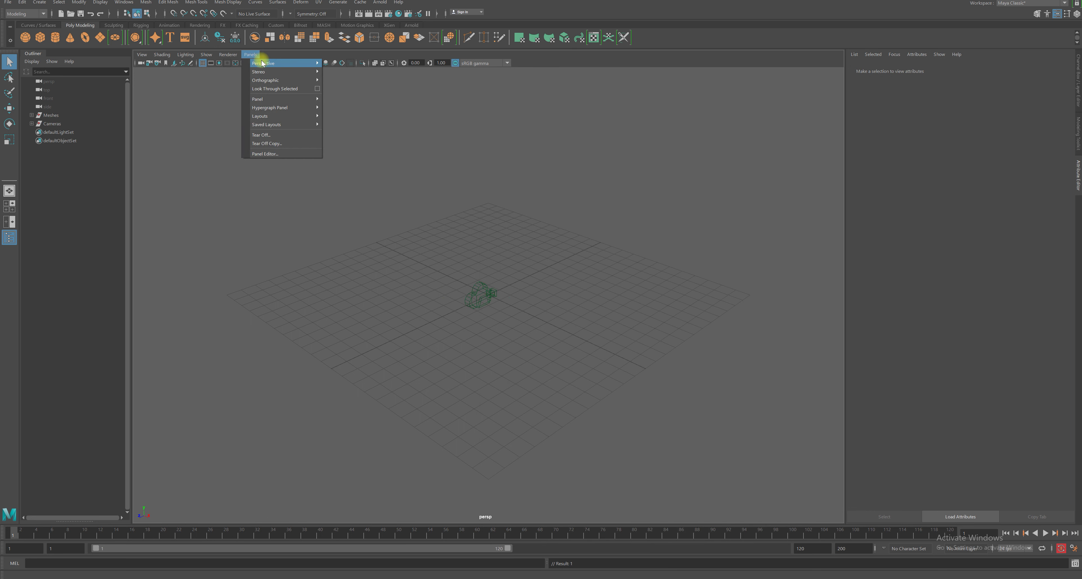
mouse_move(262, 63)
click(345, 64)
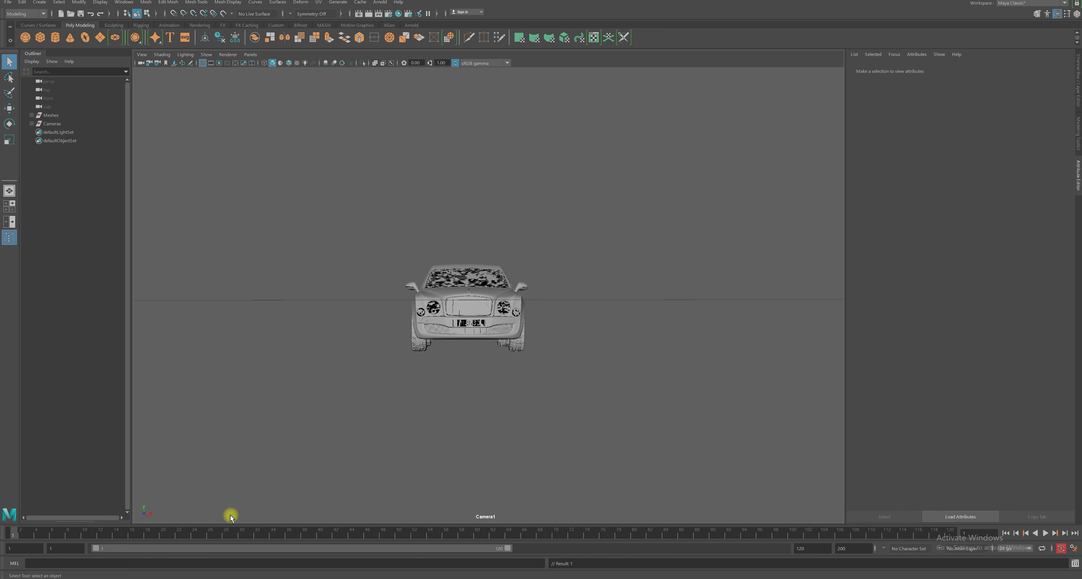
Set the playback end frame to 26 and scrub through the car animation.
drag(123, 535, 163, 533)
click(821, 549)
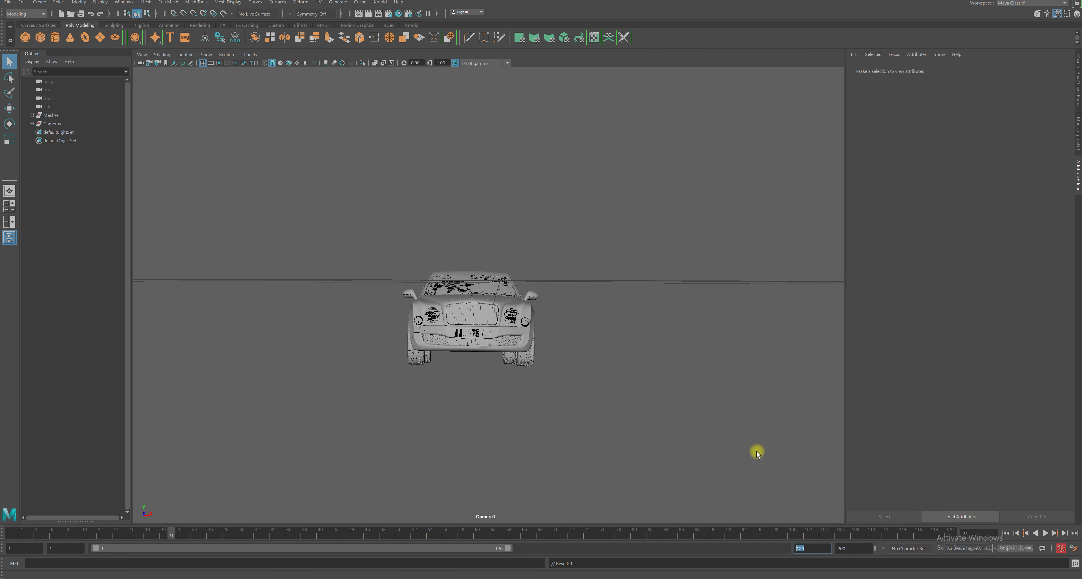
text(26)
key(Return)
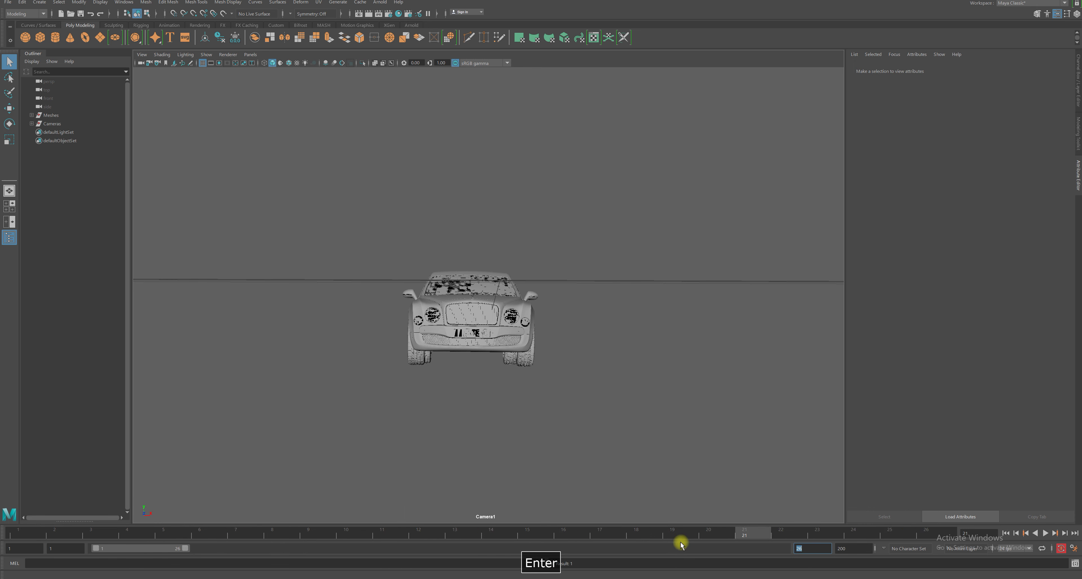
drag(671, 536, 945, 532)
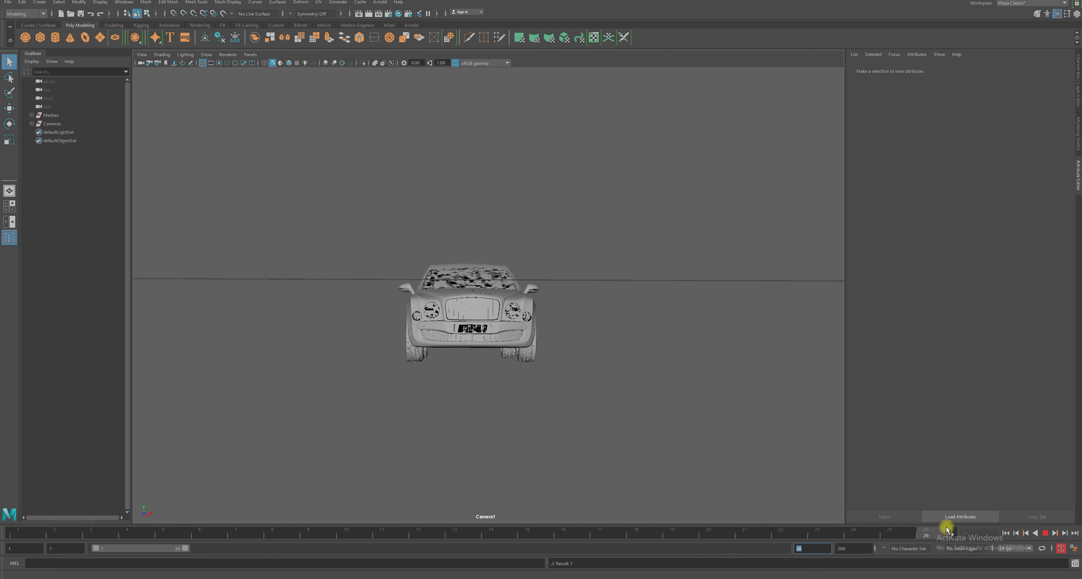
Add an image plane to Camera1 with SH_1_089 from the sh03 folder and enable Use Image Sequence.
click(139, 64)
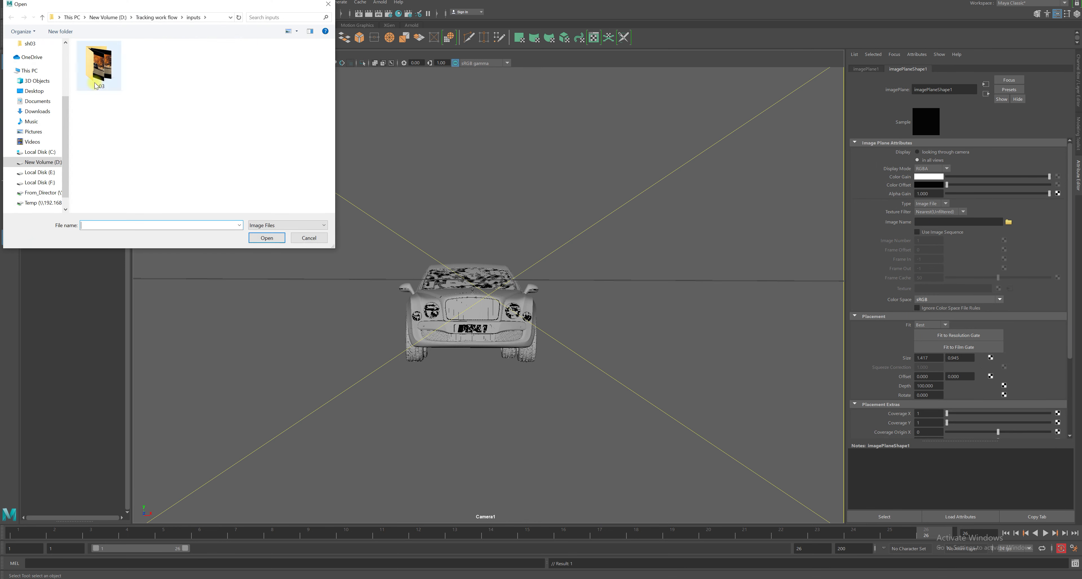
click(111, 77)
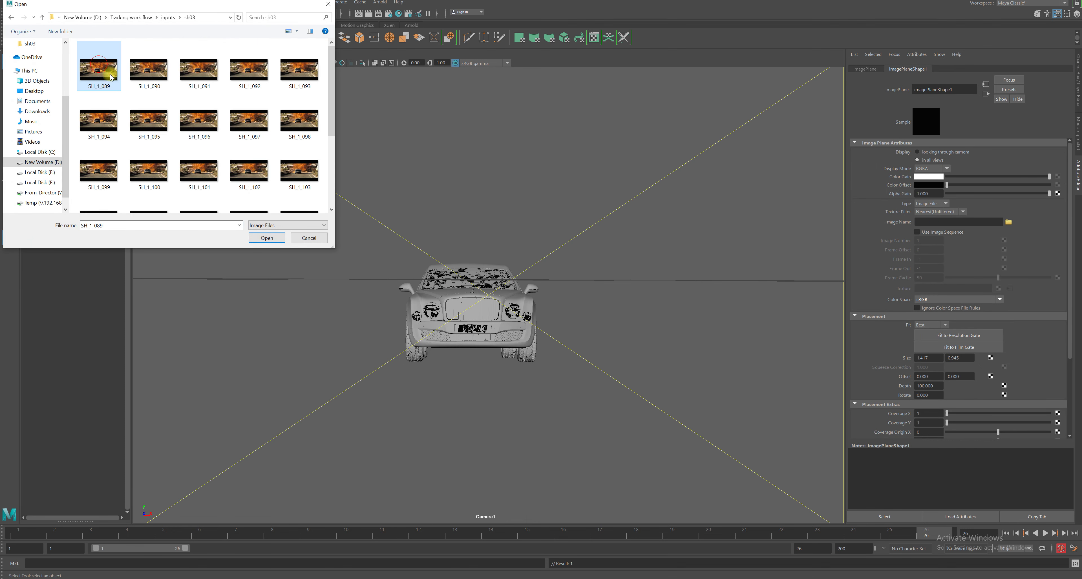
click(267, 237)
click(918, 232)
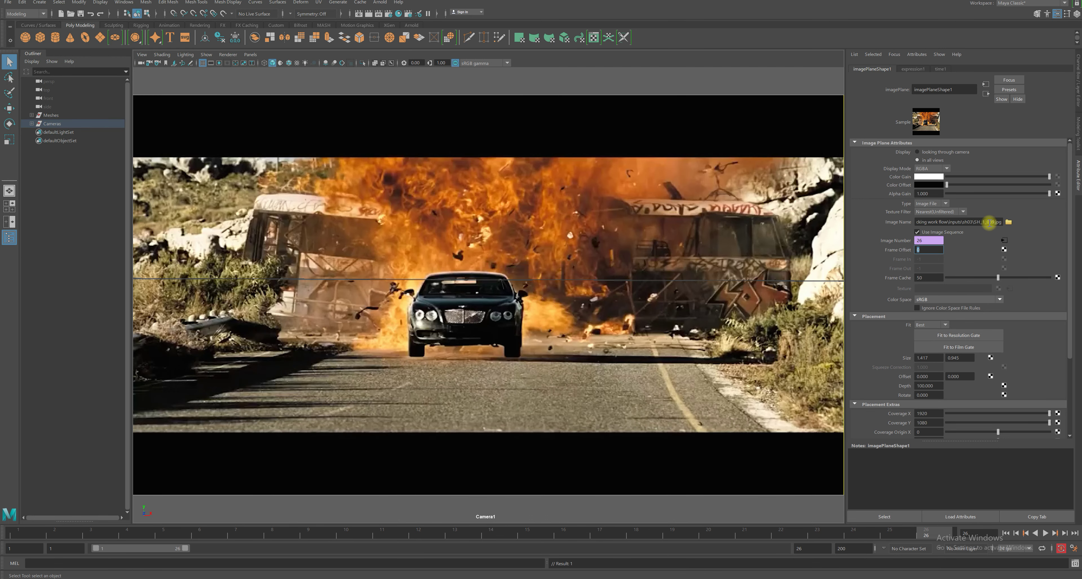
Set the image plane's frame offset to 89 and depth to 10000, and check the car against the footage.
click(938, 249)
text(89)
key(Return)
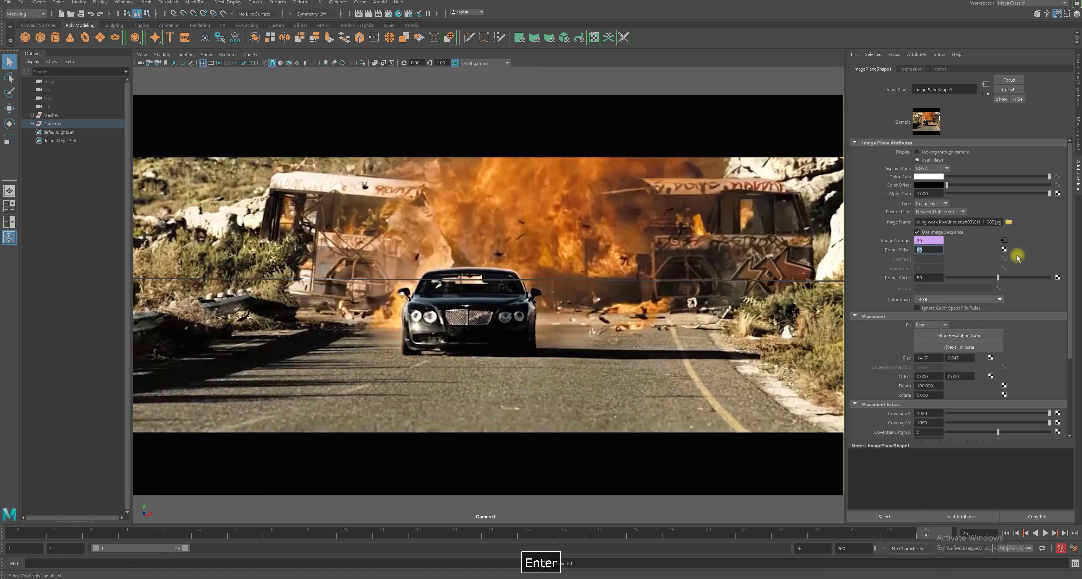
click(925, 385)
text(00)
key(Return)
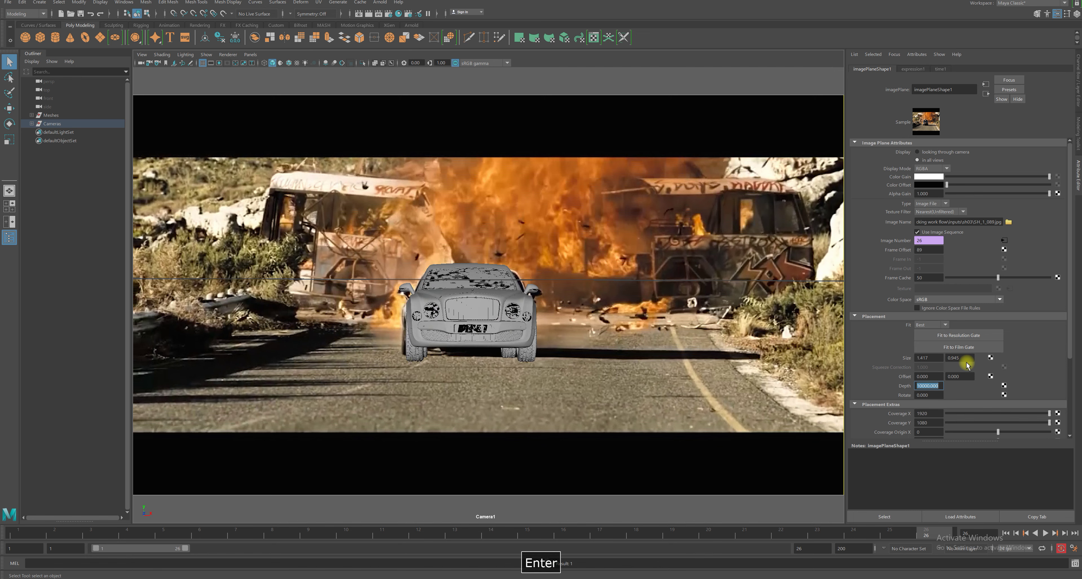
drag(101, 529, 30, 529)
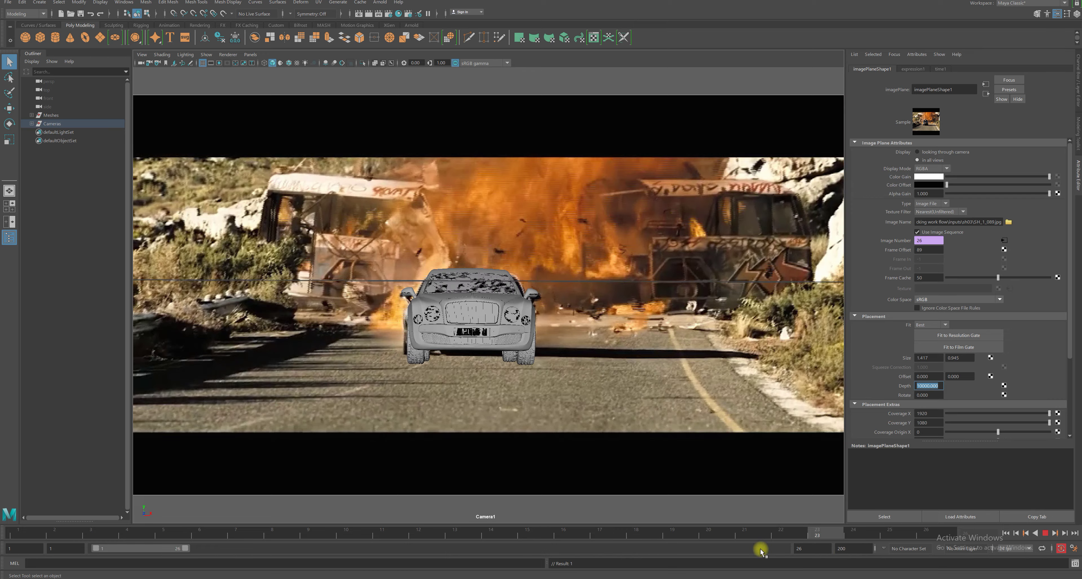
click(290, 532)
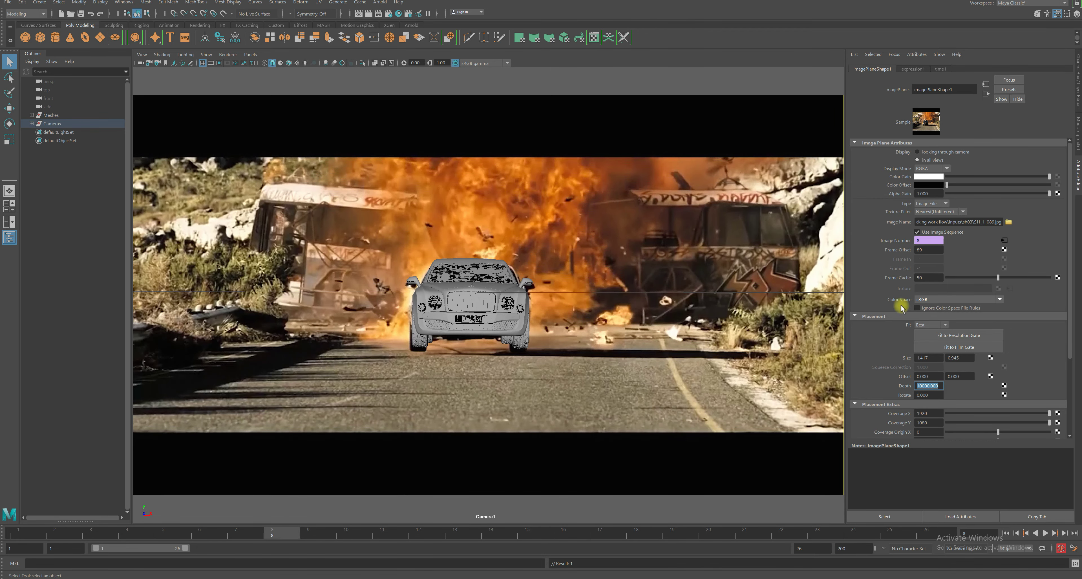
Set the camera's near clip plane to 1 and review the car's fit over the footage.
double_click(921, 197)
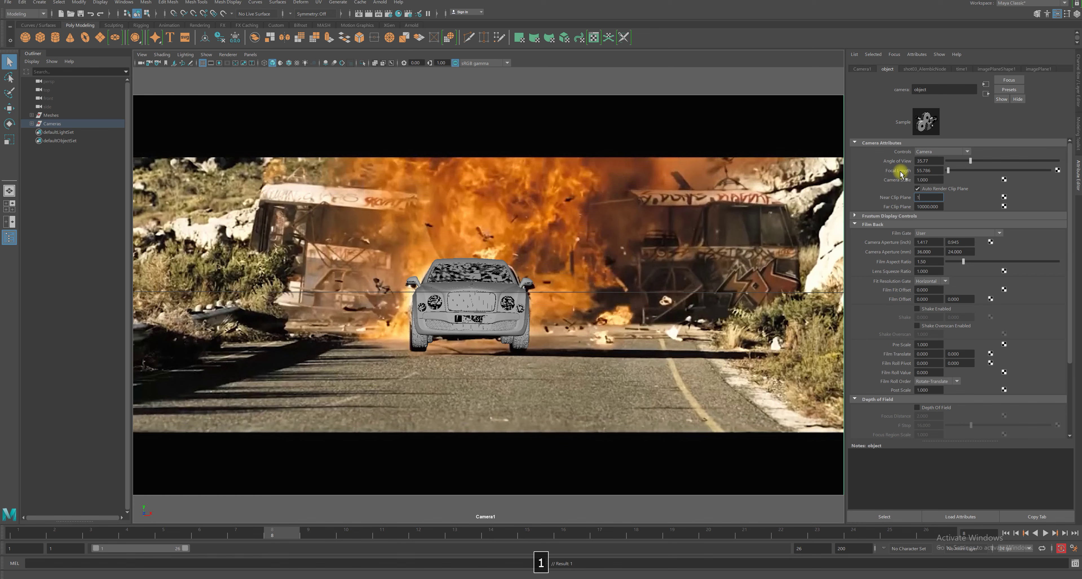
text(1)
key(Return)
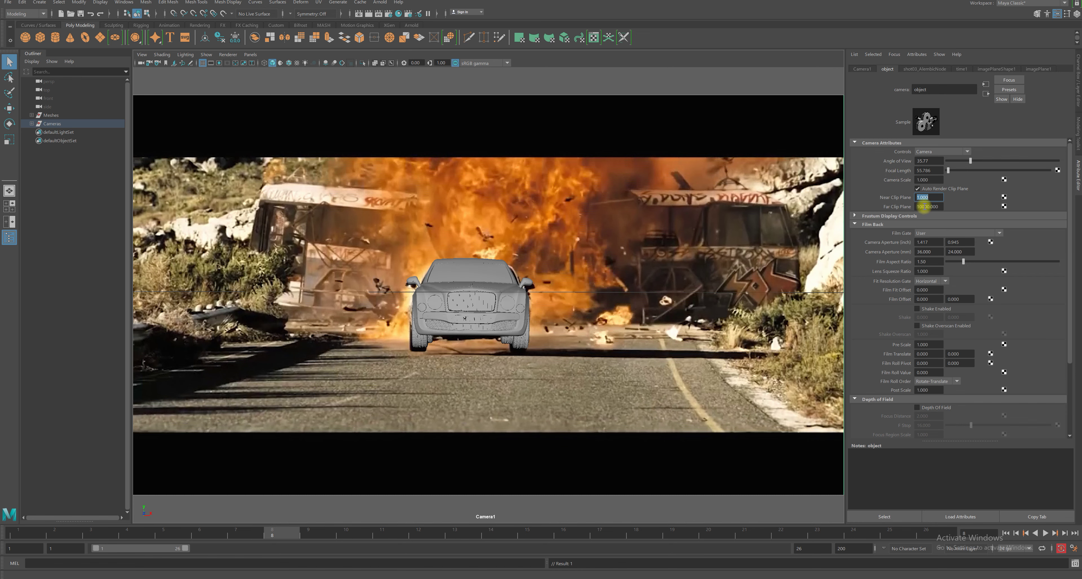
drag(239, 535, 571, 522)
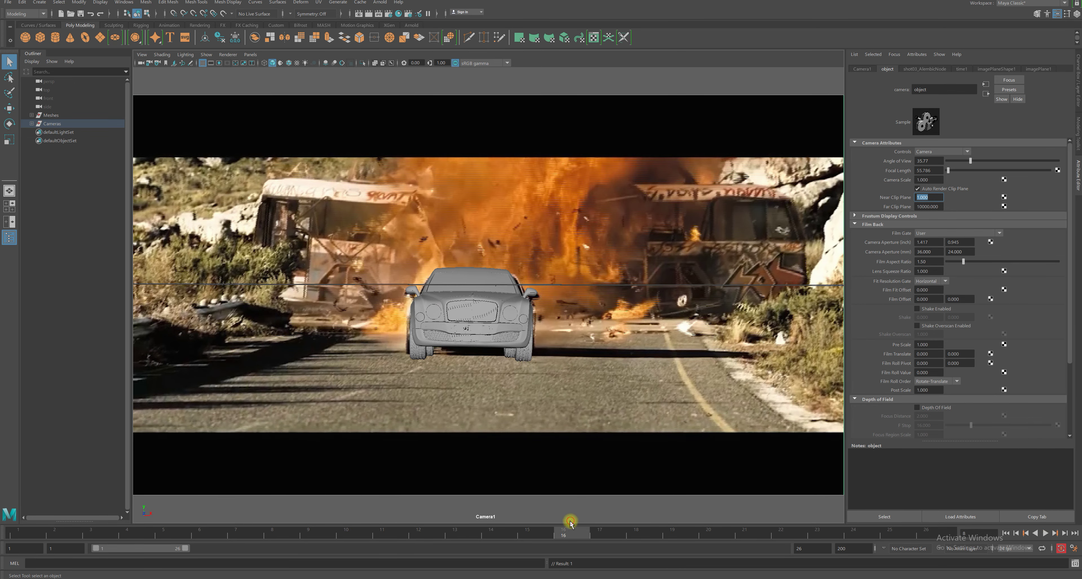
click(215, 213)
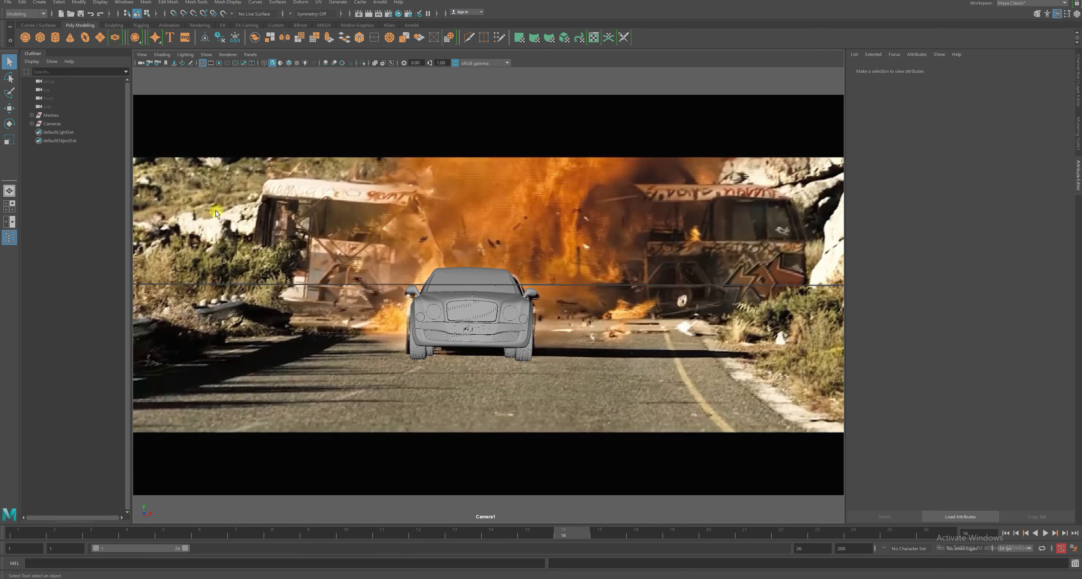
Set up a two-pane layout showing the Camera1 view beside the perspective view, zoomed out to include the image plane.
click(8, 222)
click(251, 54)
mouse_move(294, 66)
click(335, 67)
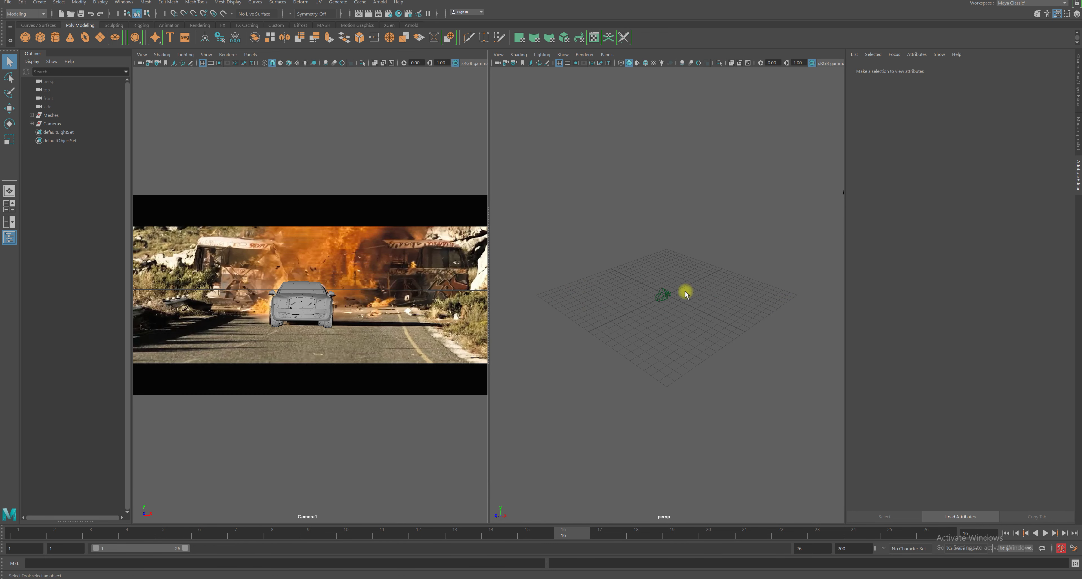
scroll(673, 296, down, 2)
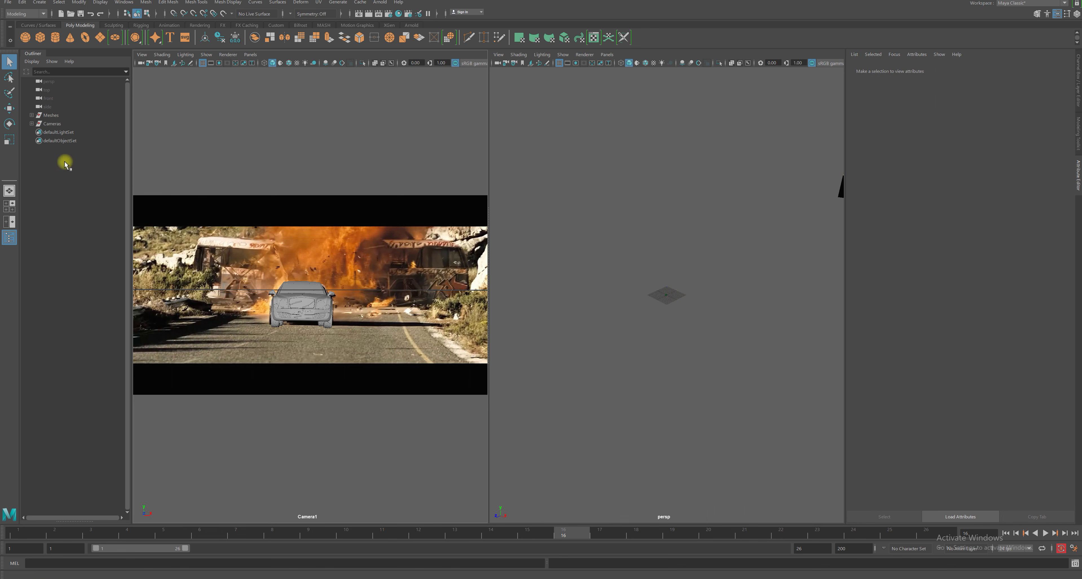
Move the Meshes and Cameras groups together to about 4.58 in Y and 44 in Z, aligning the ground grid with the road.
click(50, 124)
shift+click(52, 116)
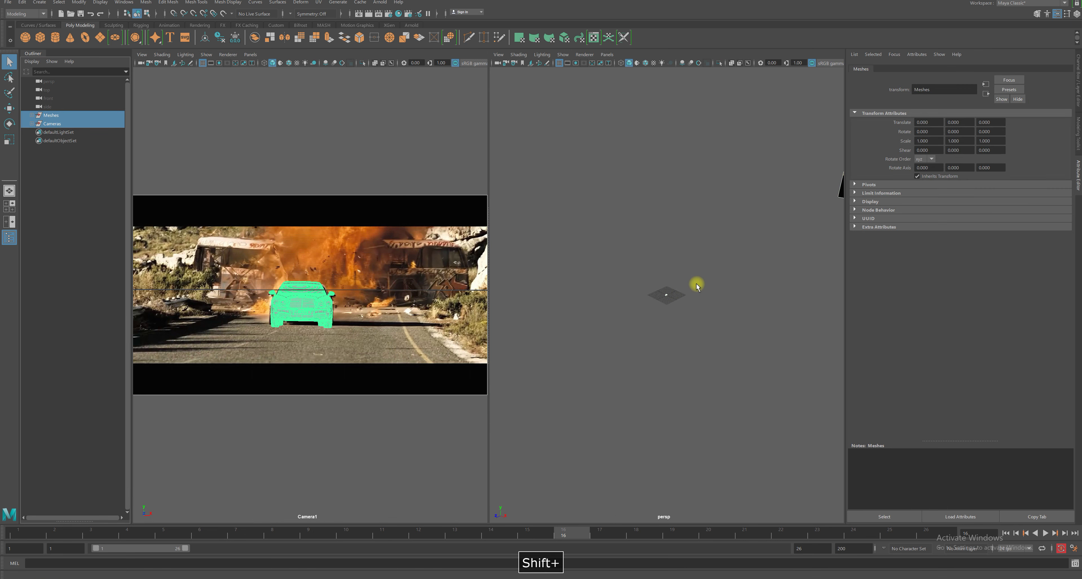
alt+drag(666, 300, 672, 297)
key(w)
drag(667, 258, 660, 253)
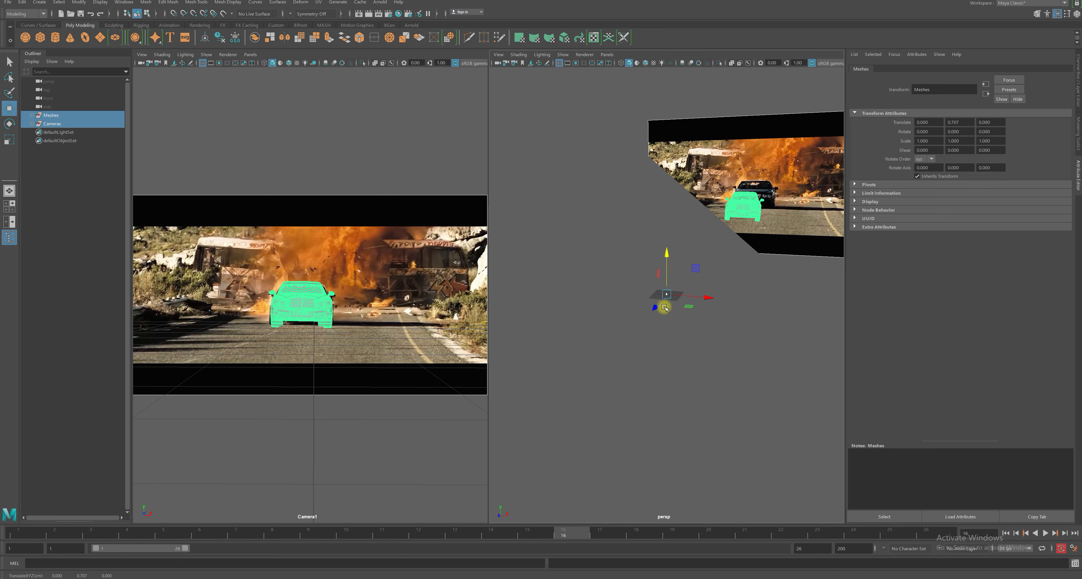
drag(656, 308, 628, 324)
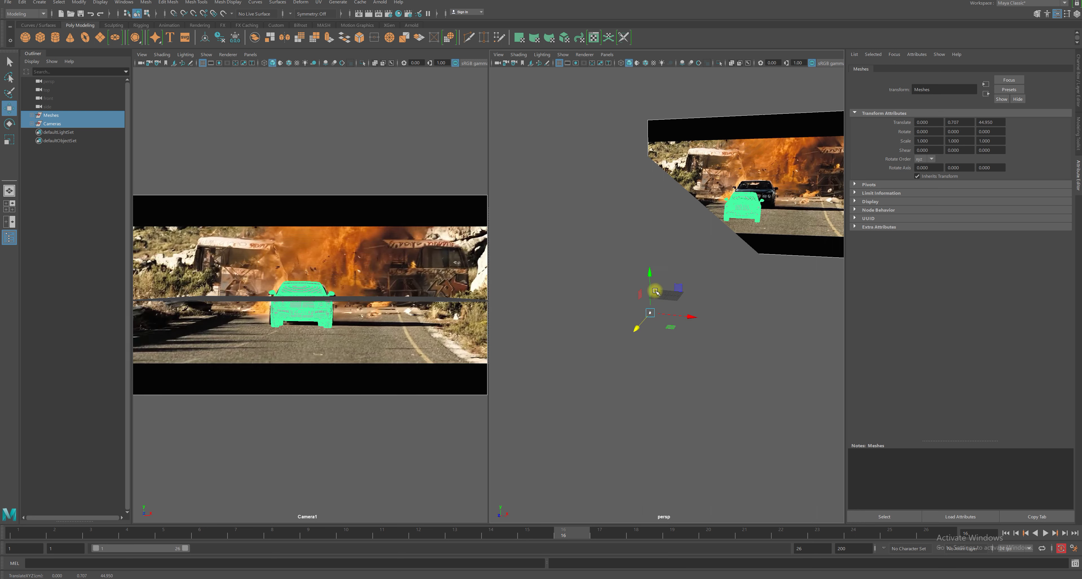
drag(649, 275, 648, 268)
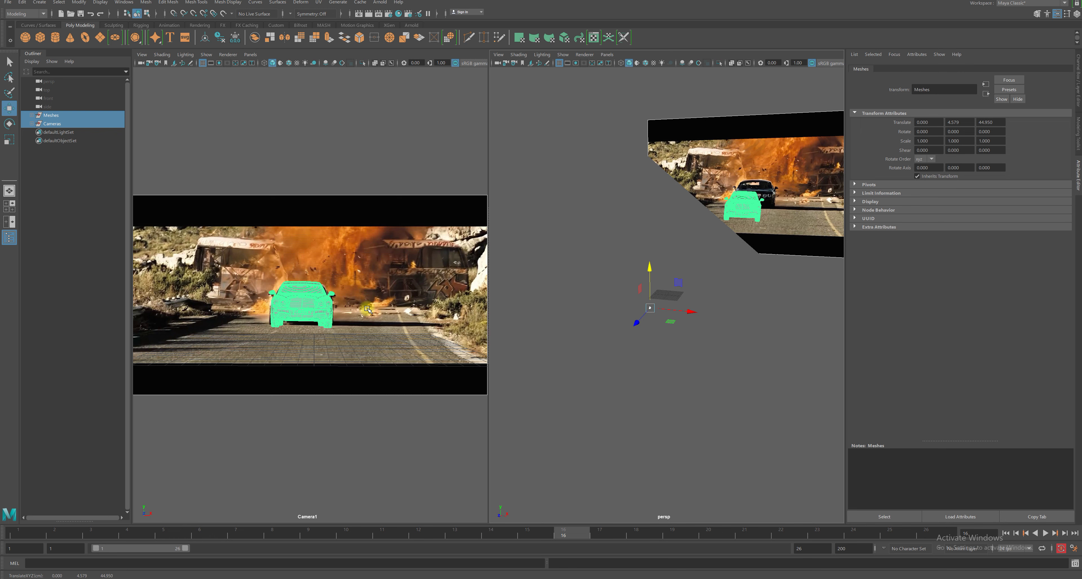
click(683, 347)
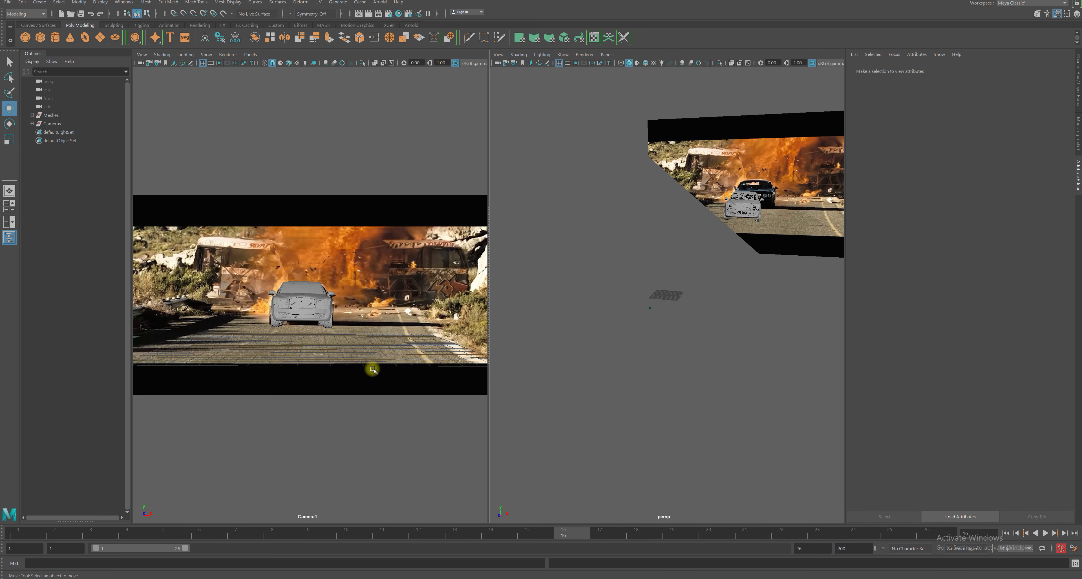
Import the airport_bus model from the inputs folder into the scene, accepting it as a single mesh.
mouse_move(239, 575)
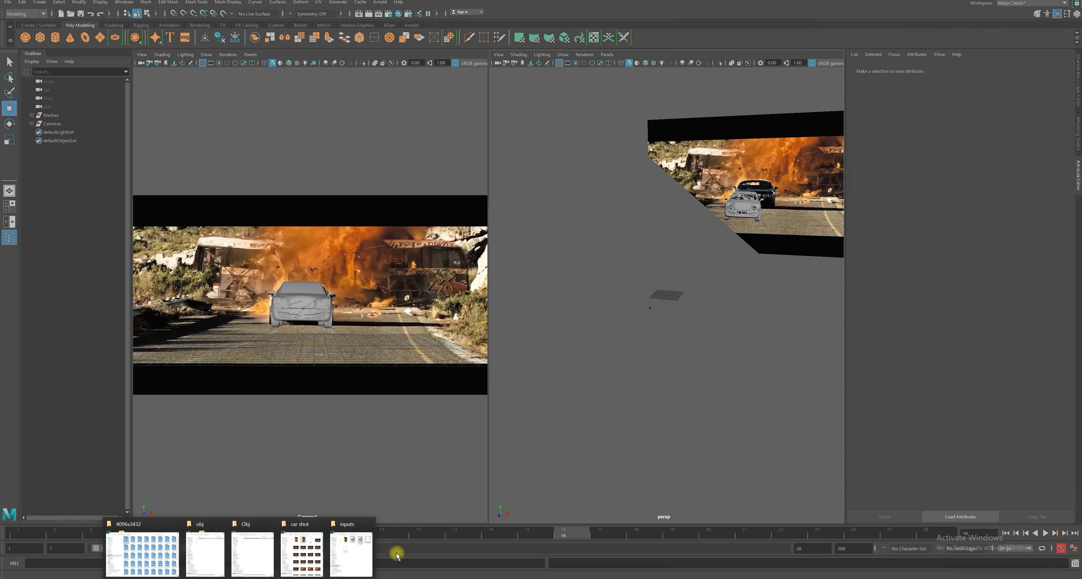
click(353, 554)
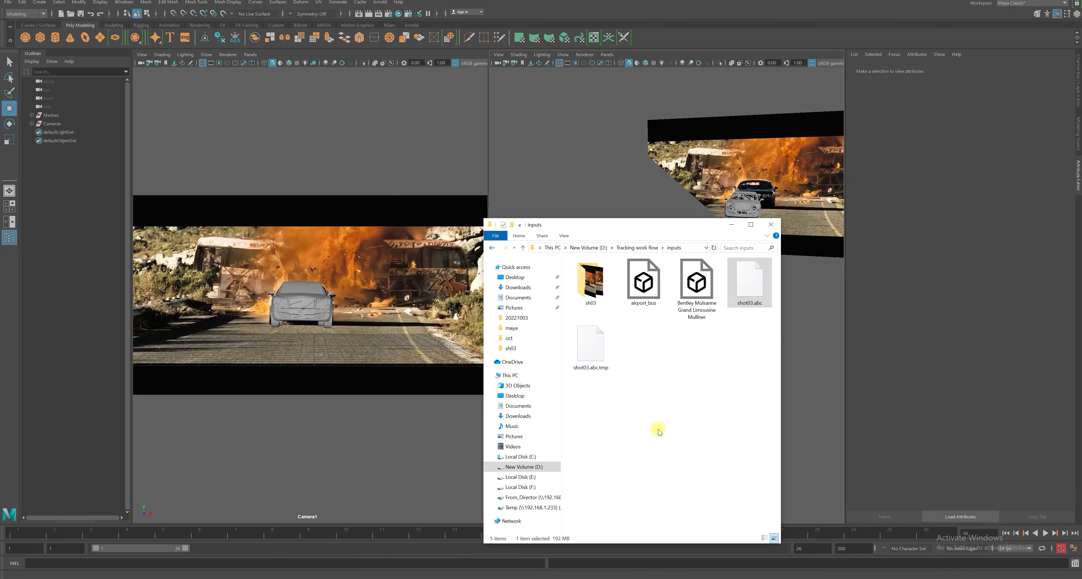
drag(635, 285, 803, 316)
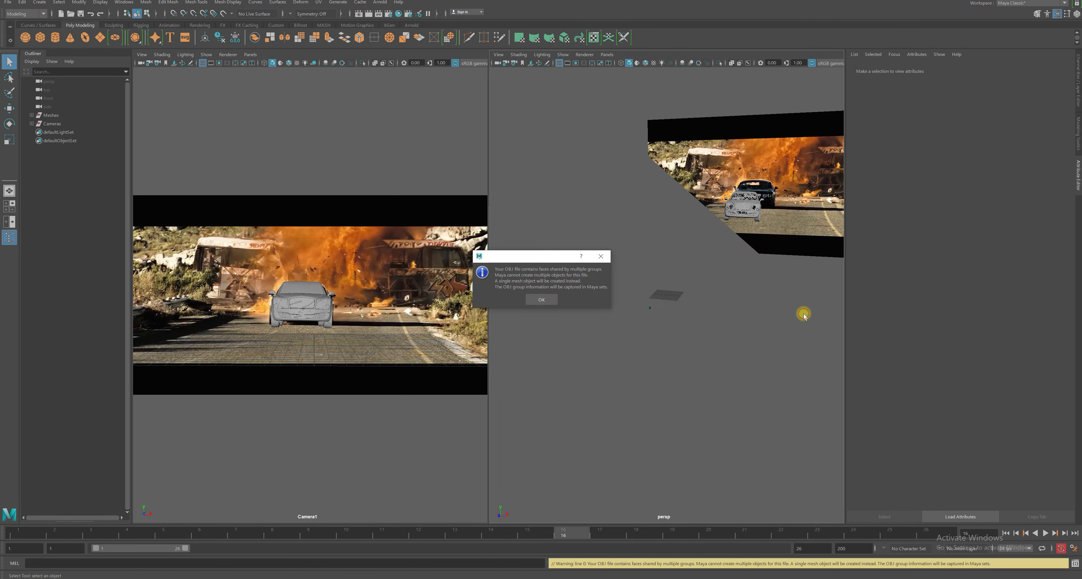
click(553, 302)
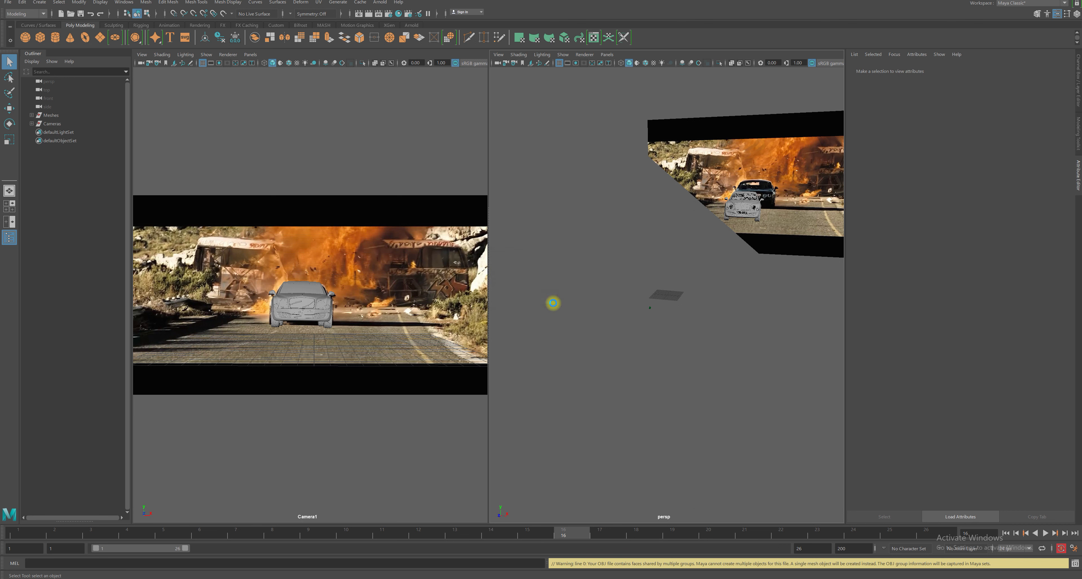
Delete all the group sets that came in with the bus model, keeping the bus mesh.
click(58, 140)
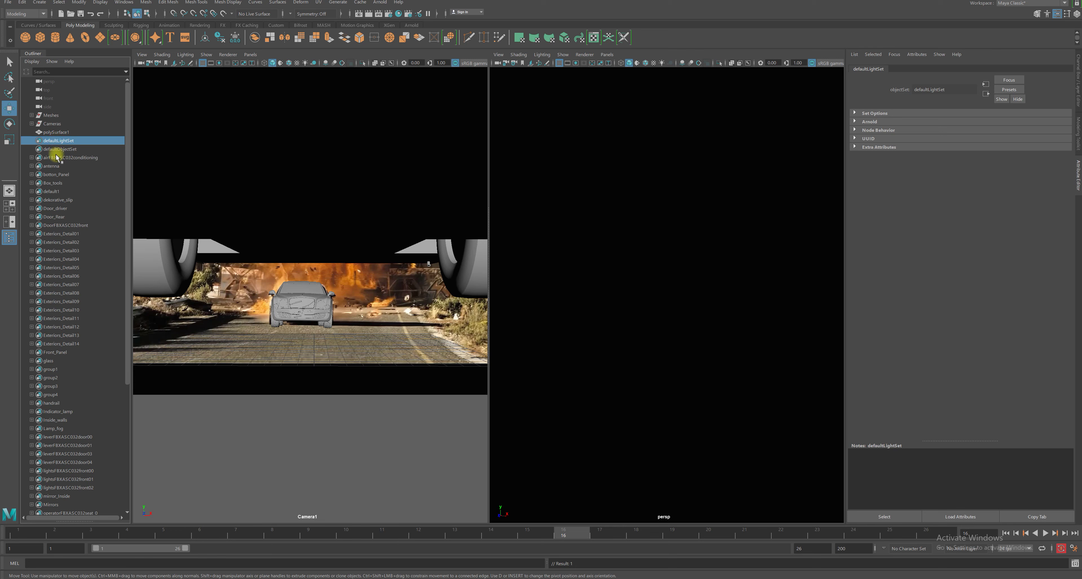
scroll(104, 358, down, 7)
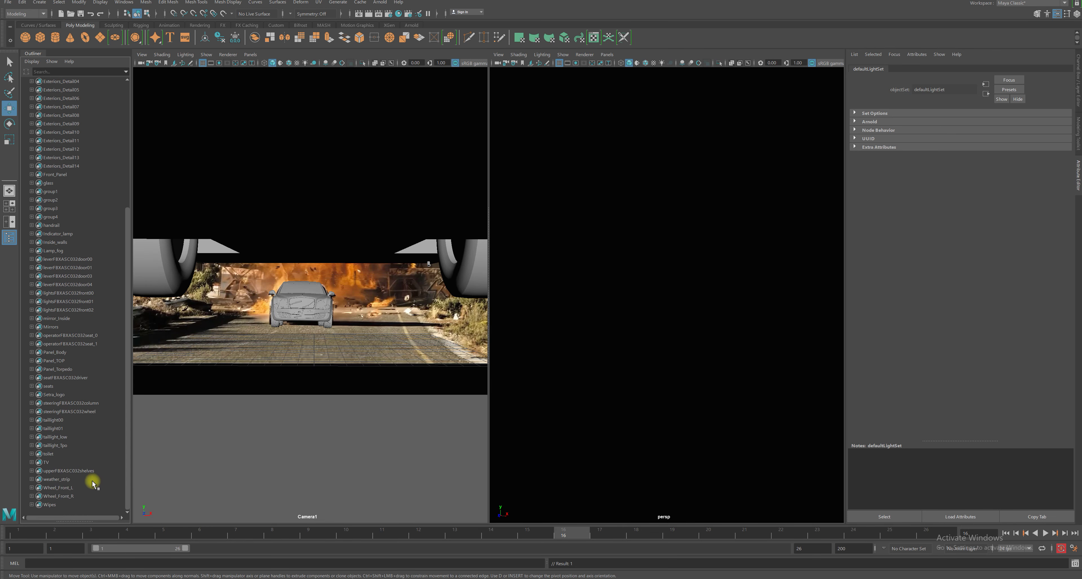
shift+click(50, 504)
key(Delete)
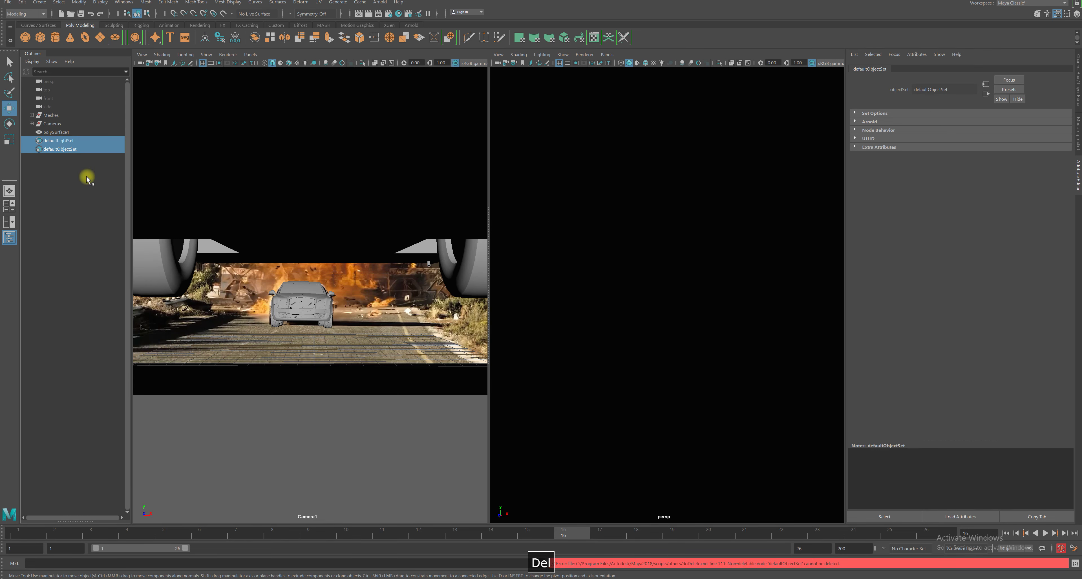
Move, rotate and scale the bus mesh so it stands sideways across the road behind the car in the Camera1 view.
click(106, 133)
alt+right_drag(712, 317, 629, 294)
alt+drag(628, 294, 722, 289)
drag(607, 298, 744, 344)
alt+middle_drag(744, 344, 540, 342)
drag(540, 342, 741, 261)
key(e)
key(w)
key(r)
key(w)
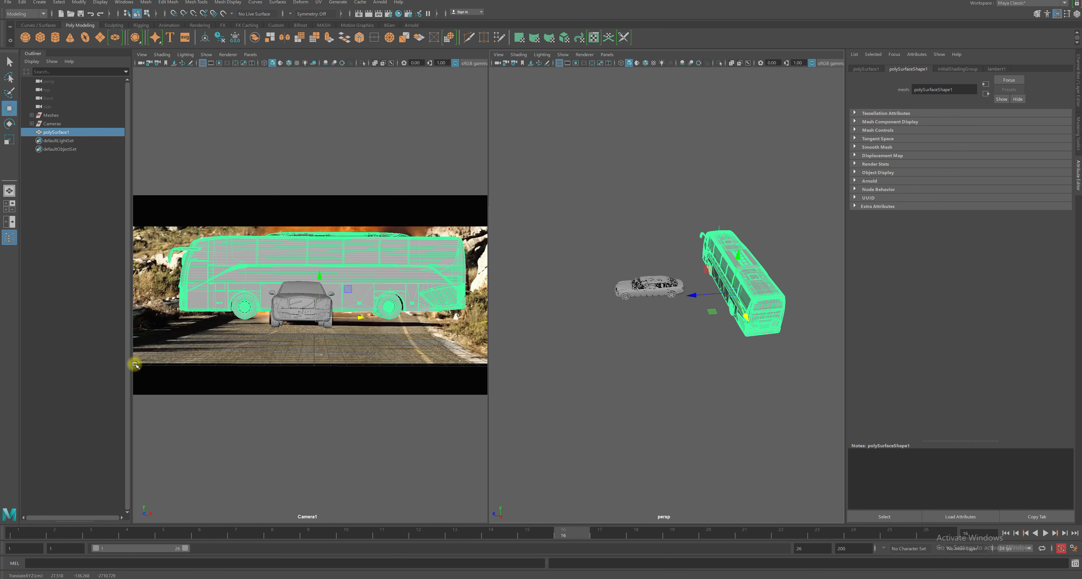
Maximize the Camera1 view and play the animation to check the bus and car against the footage.
click(203, 356)
key(space)
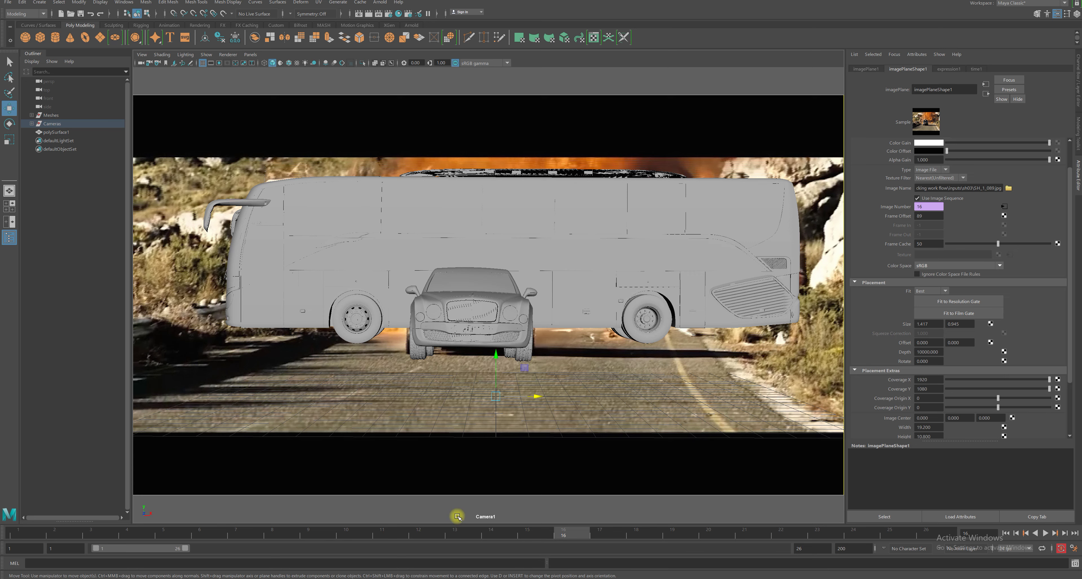
key(alt+v)
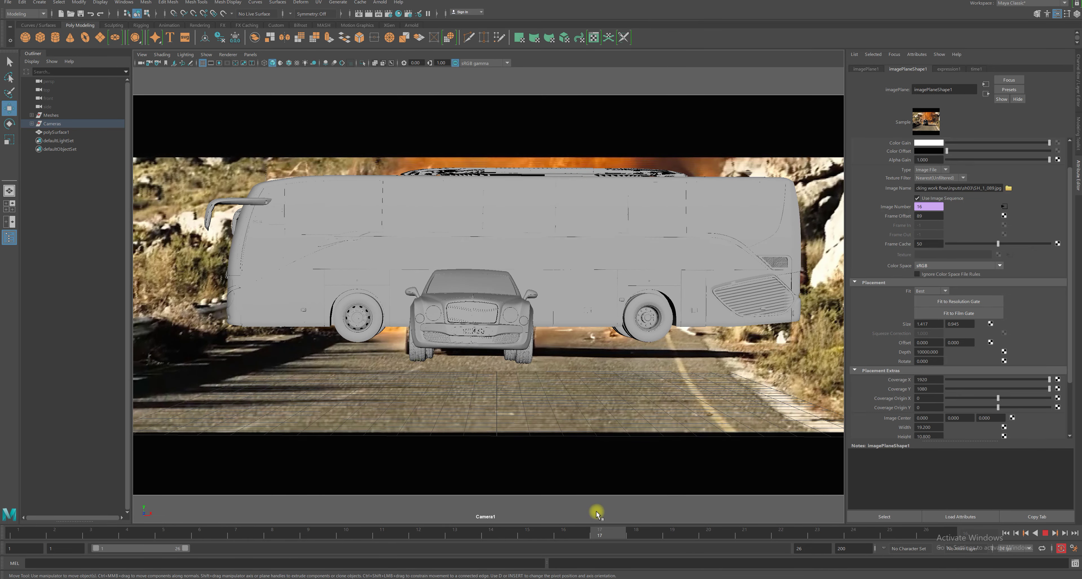
mouse_move(649, 514)
mouse_down()
mouse_move(955, 537)
mouse_move(737, 527)
mouse_move(97, 546)
mouse_move(317, 575)
mouse_up()
key(Escape)
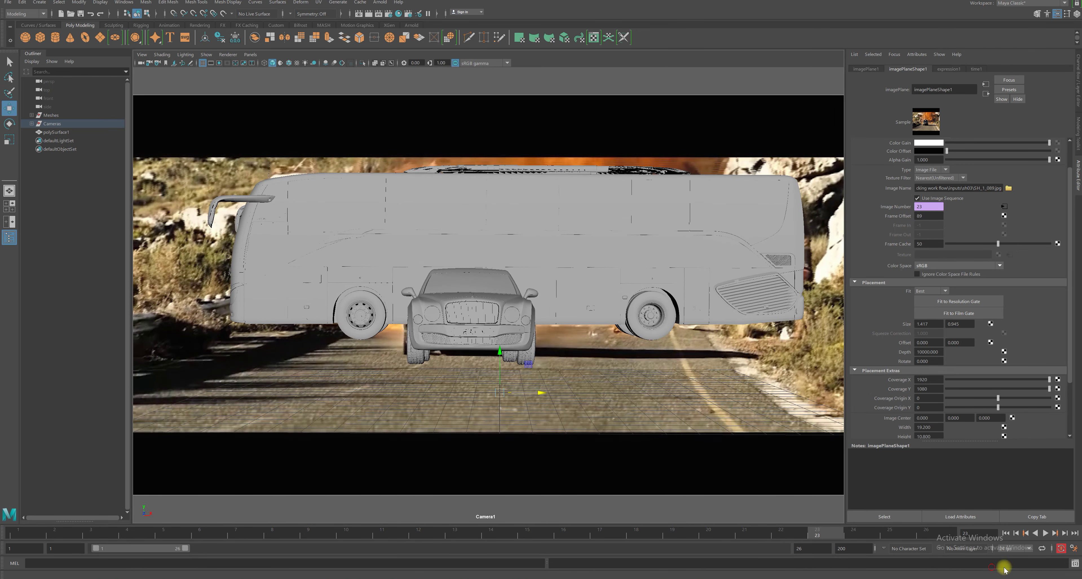